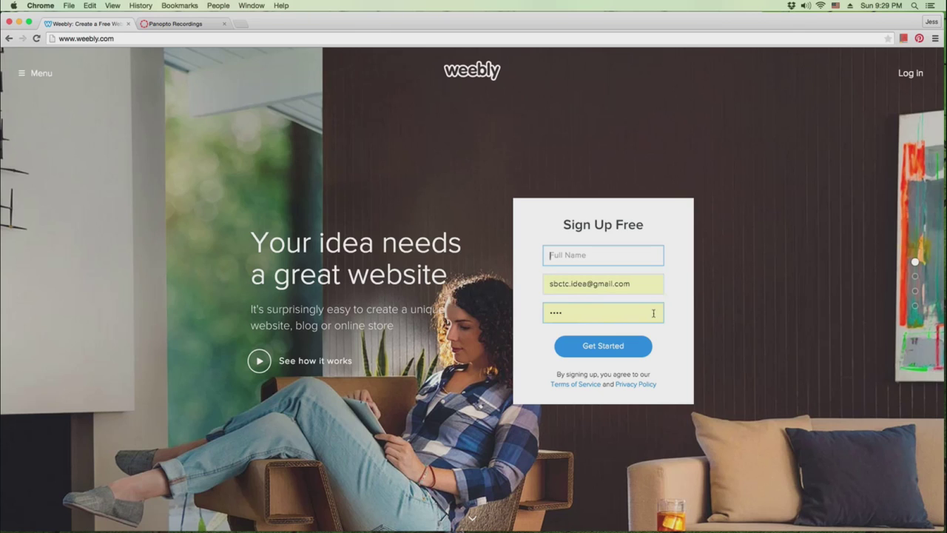
Step: Submit the free sign-up form and choose the Cento theme for the new website
left_click(614, 347)
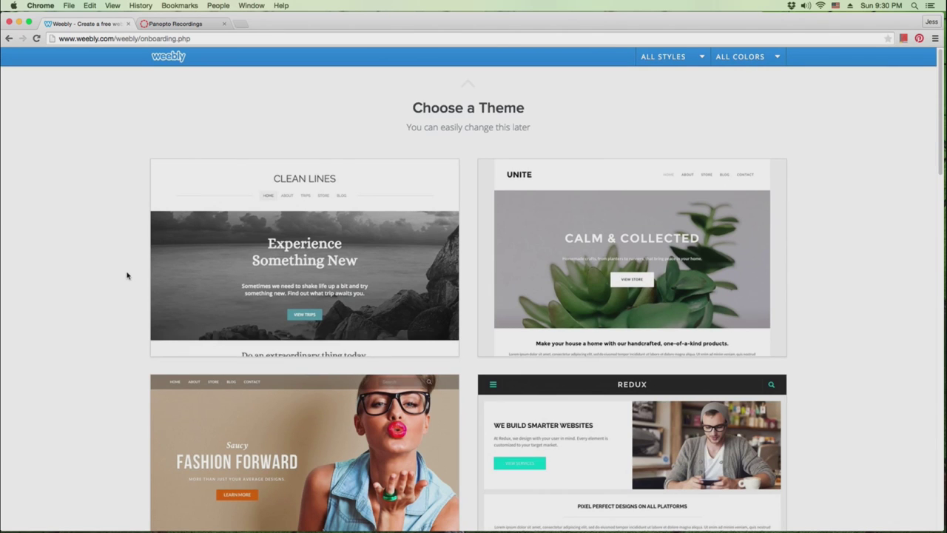
scroll(127, 275, "down", 1)
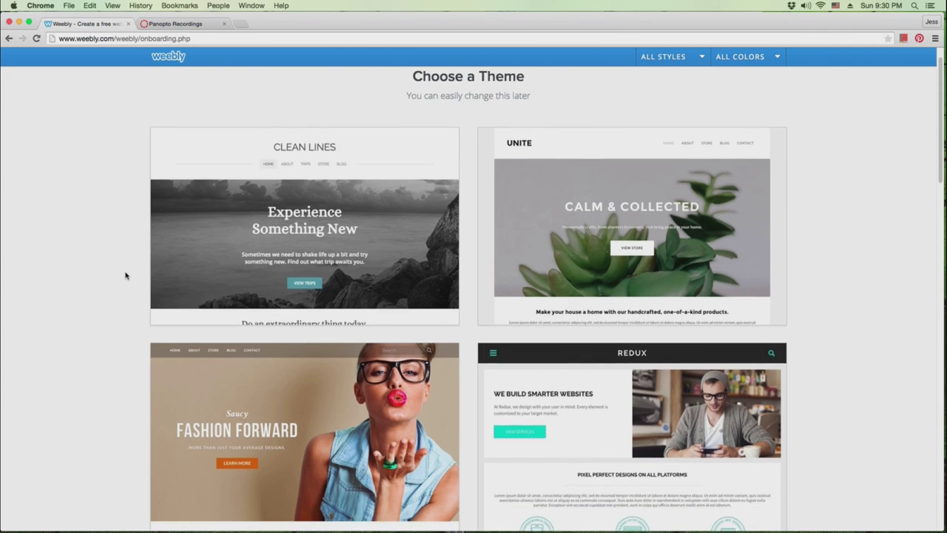
scroll(126, 275, "down", 5)
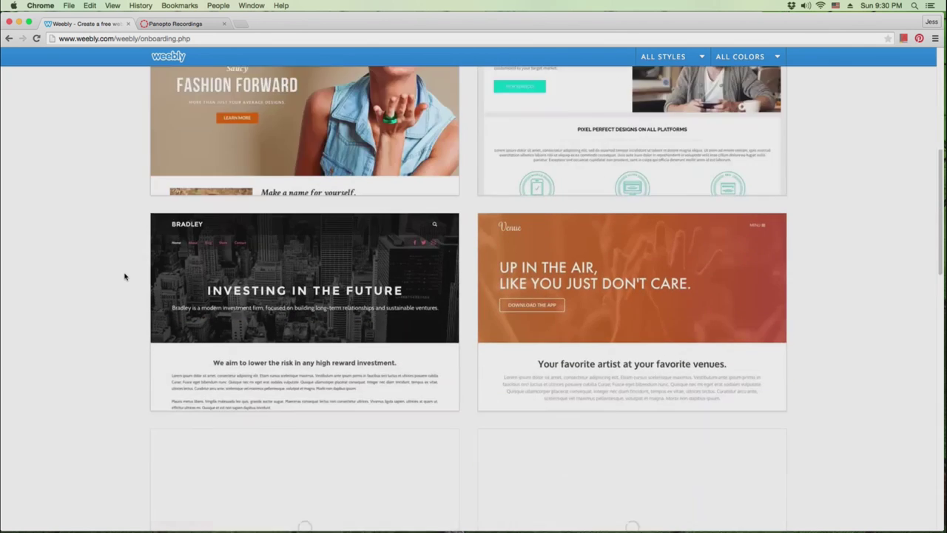
scroll(124, 276, "down", 3)
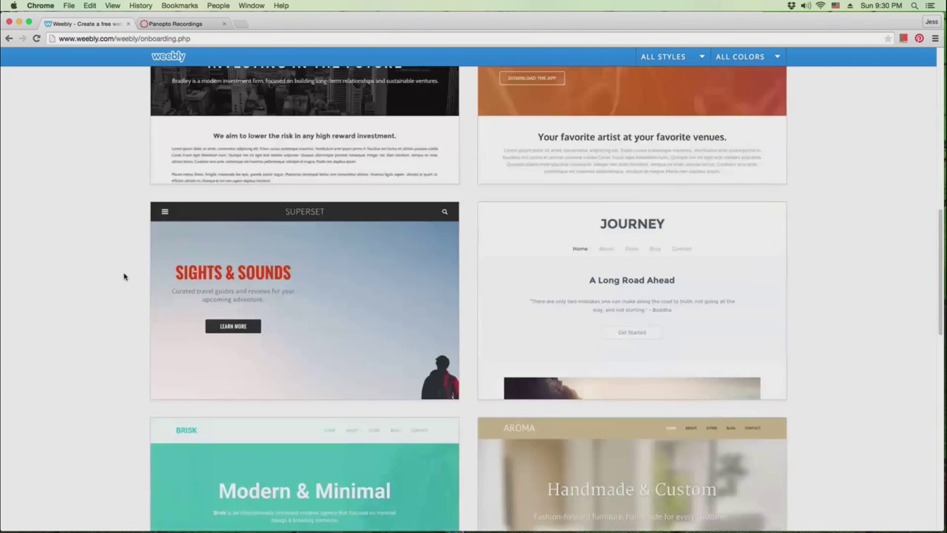
scroll(124, 276, "down", 4)
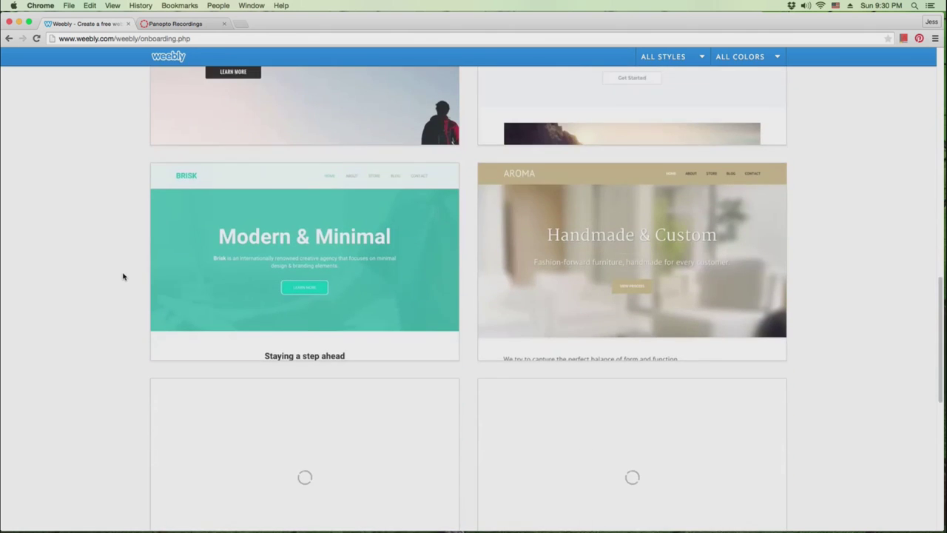
scroll(123, 277, "down", 1)
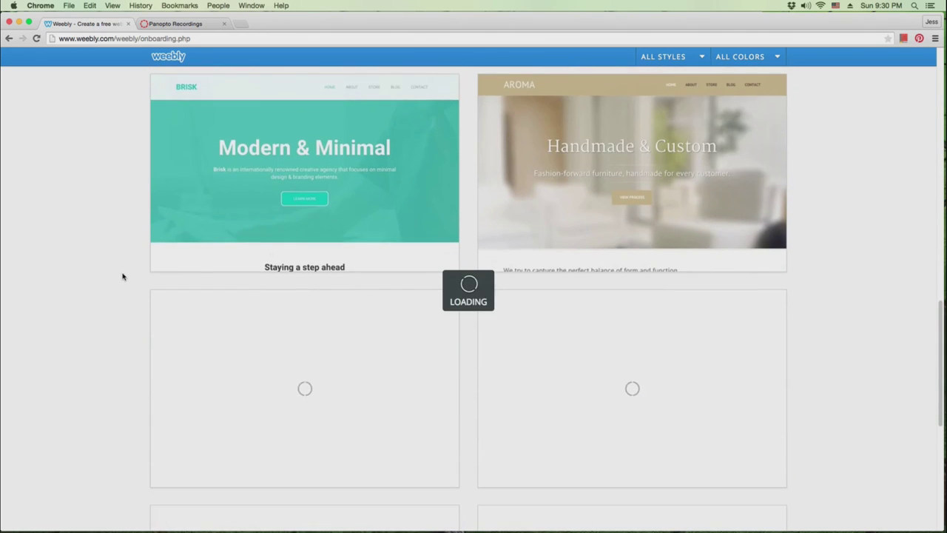
scroll(122, 277, "down", 2)
scroll(123, 277, "down", 3)
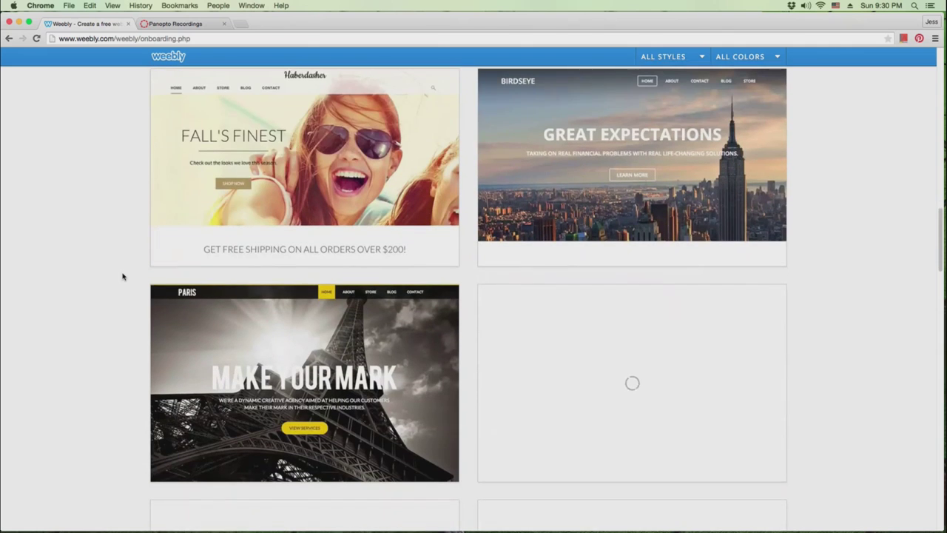
scroll(122, 277, "down", 4)
scroll(123, 277, "down", 3)
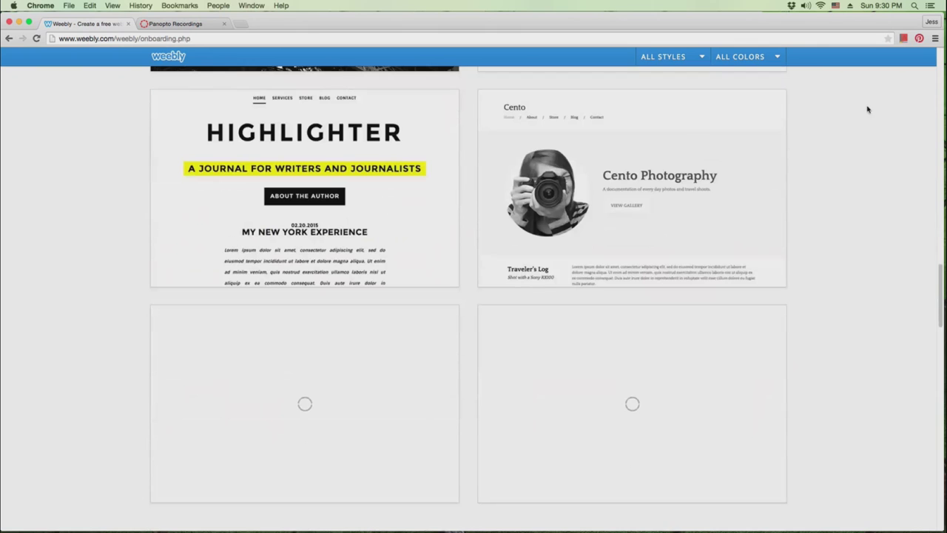
mouse_move(681, 188)
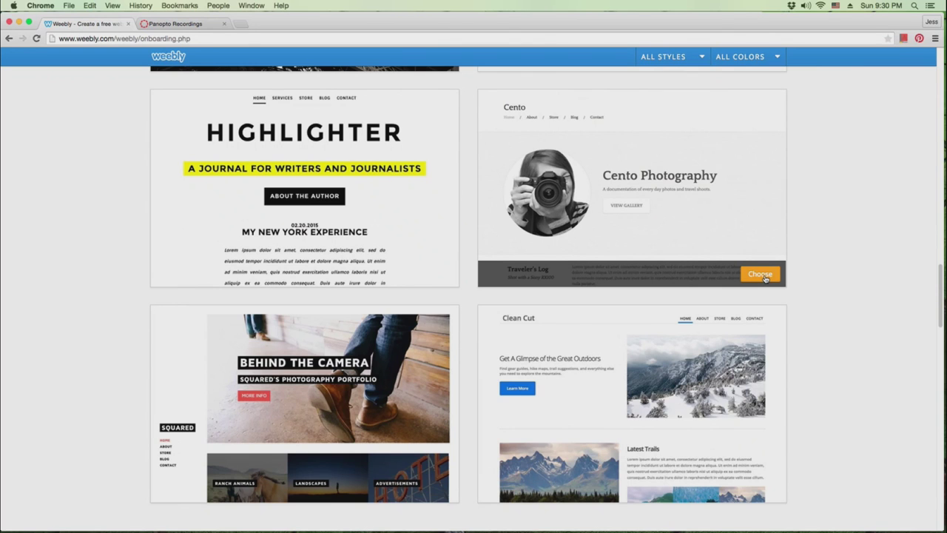
left_click(764, 278)
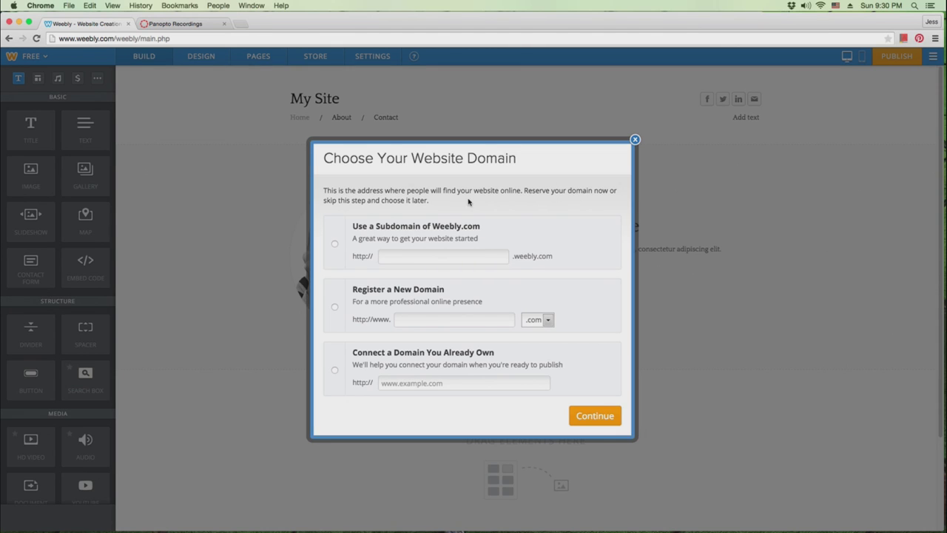
Step: Reserve the Weebly subdomain projectideacomputerrepair as the website's domain
left_click(335, 246)
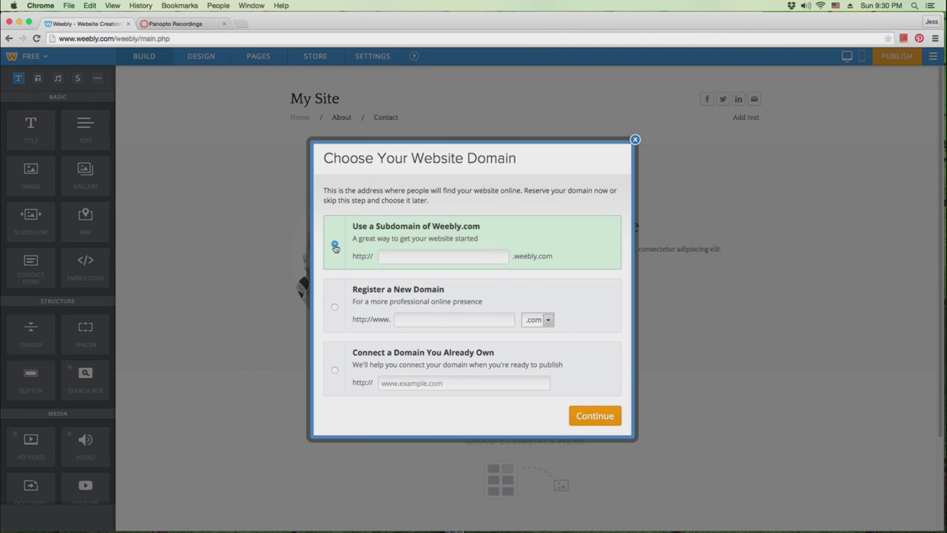
left_click(392, 255)
type("projectideacompu")
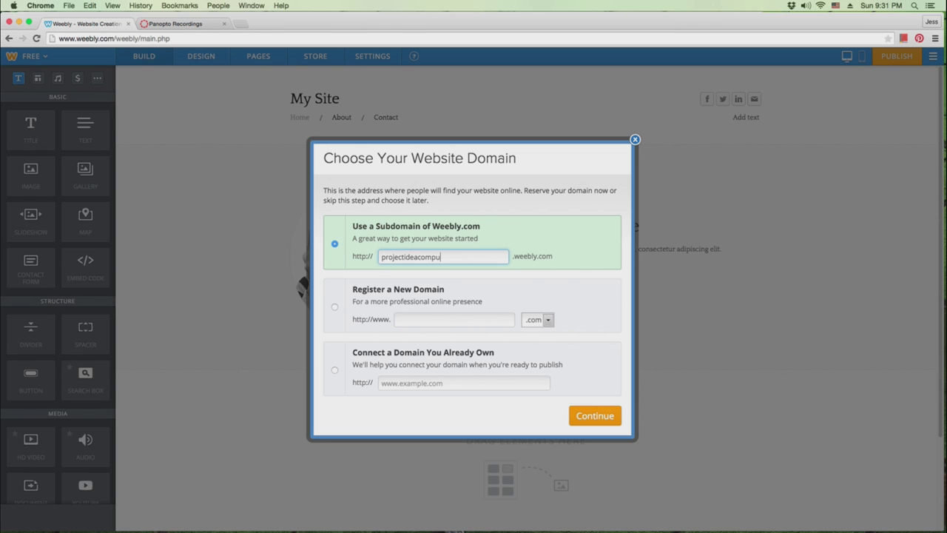
type("terrepair")
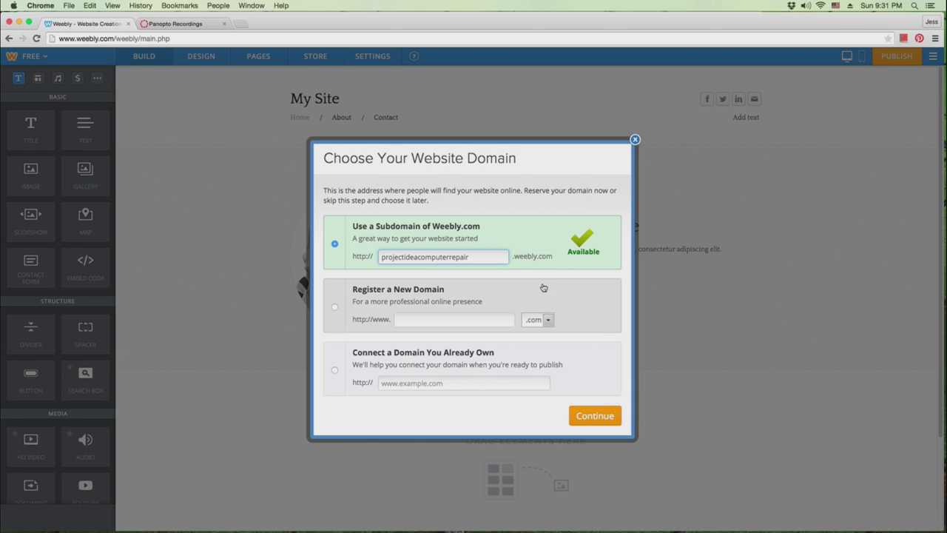
left_click(593, 418)
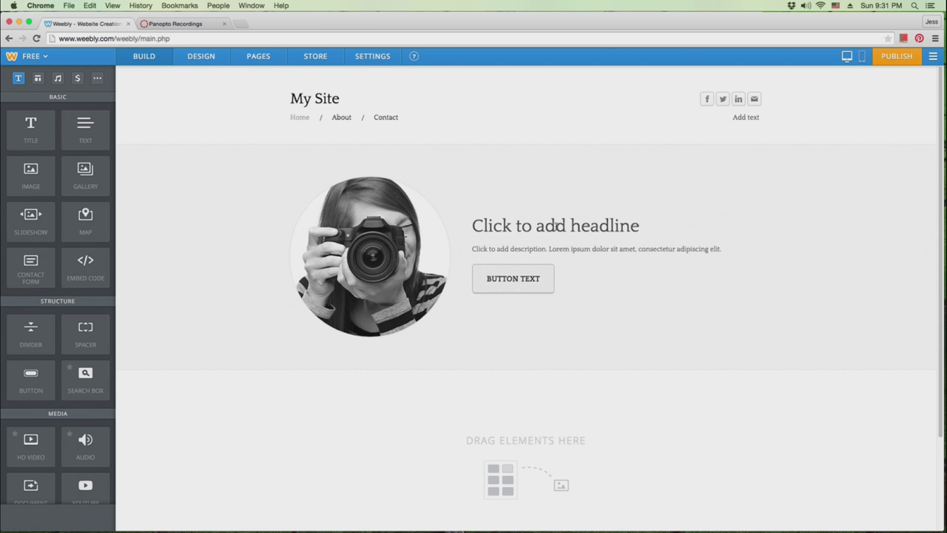
Step: Set the home page headline to "I-DEA Computer Repair" and its description to "We fix computers."
left_click(555, 227)
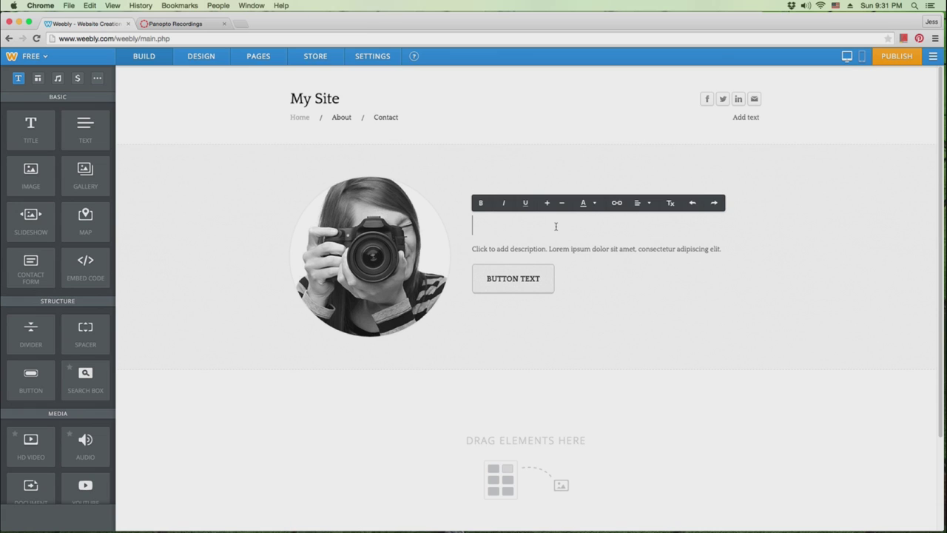
type("I-DEA Computer Repair")
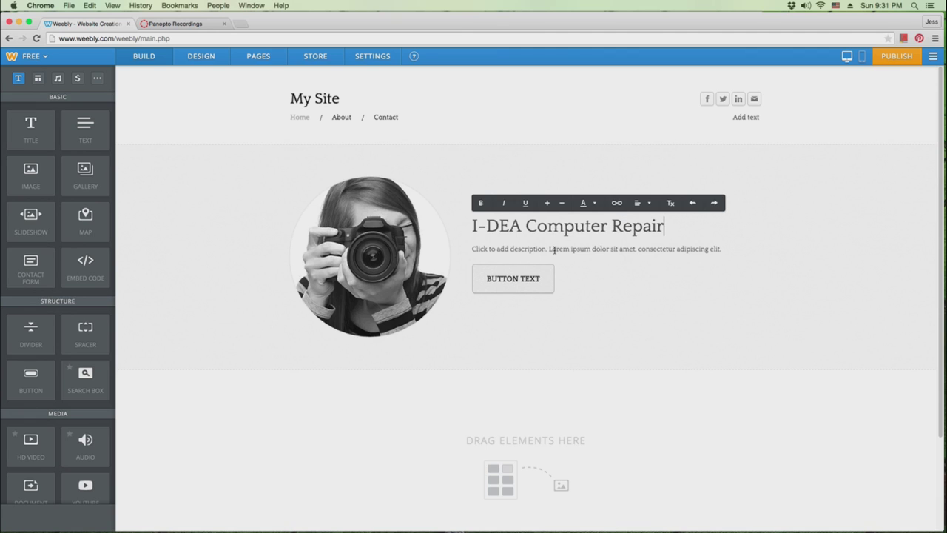
left_click(554, 250)
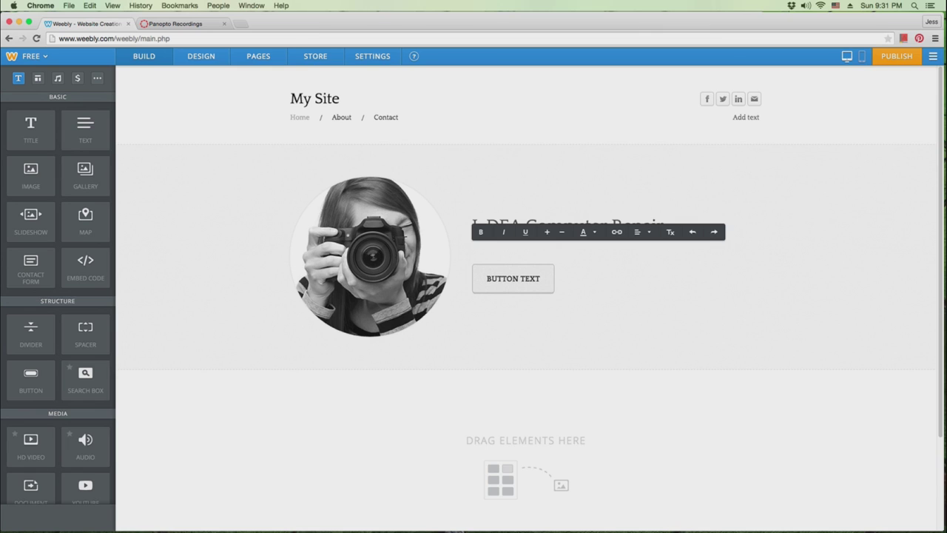
type("We fix computers.")
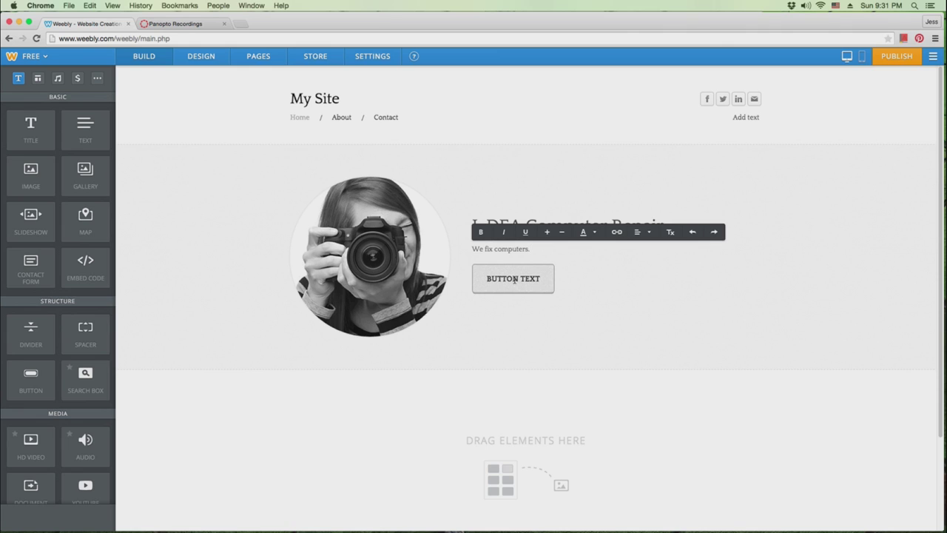
Step: Replace the label of the button under the description with "ABOUT"
left_click(514, 280)
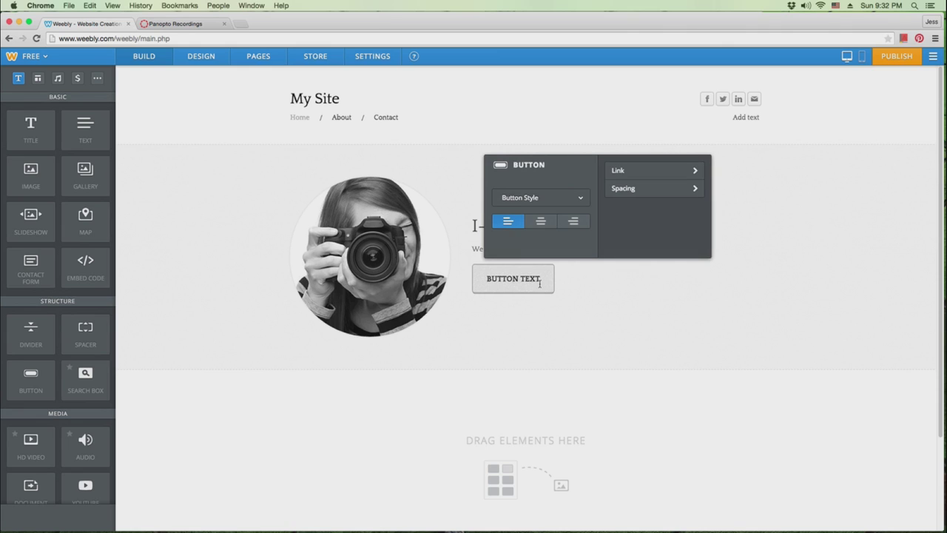
left_click_drag(541, 280, 486, 280)
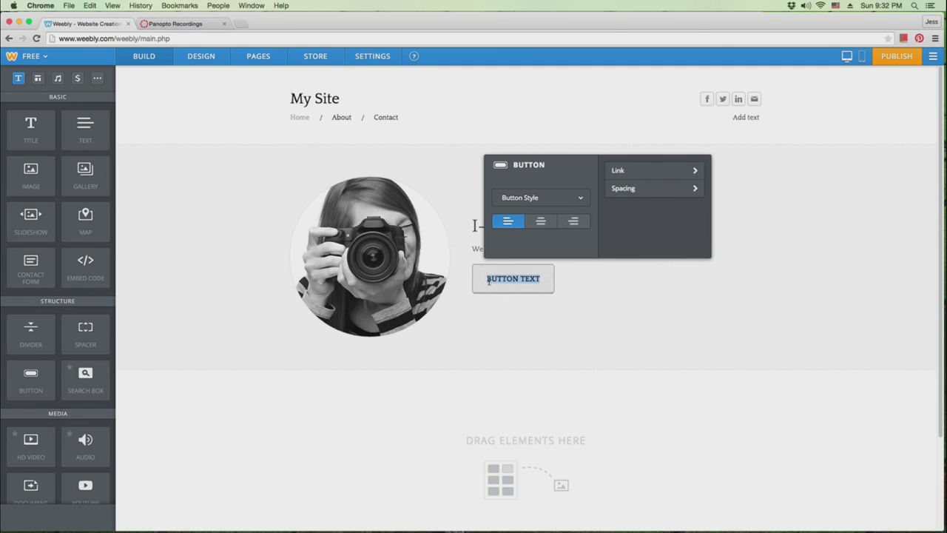
key("BackSpace")
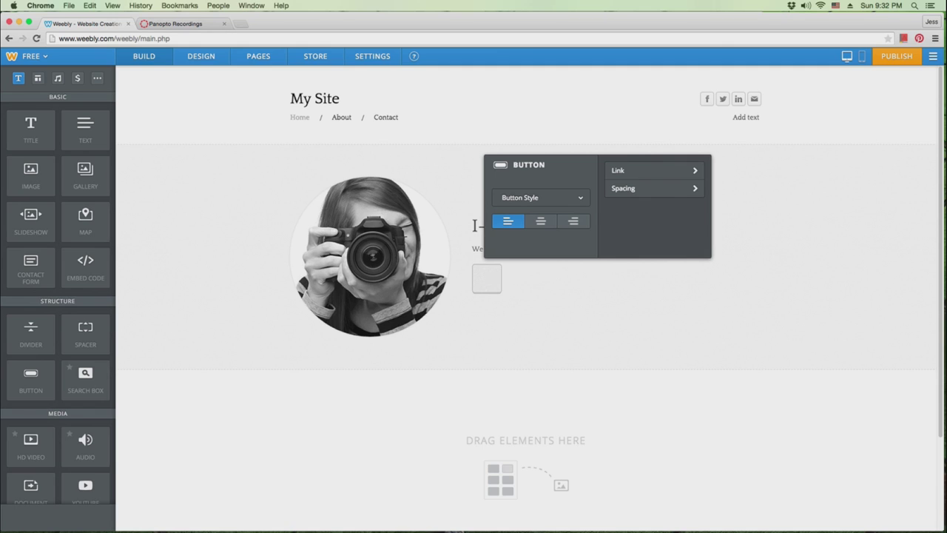
type("ABOUT")
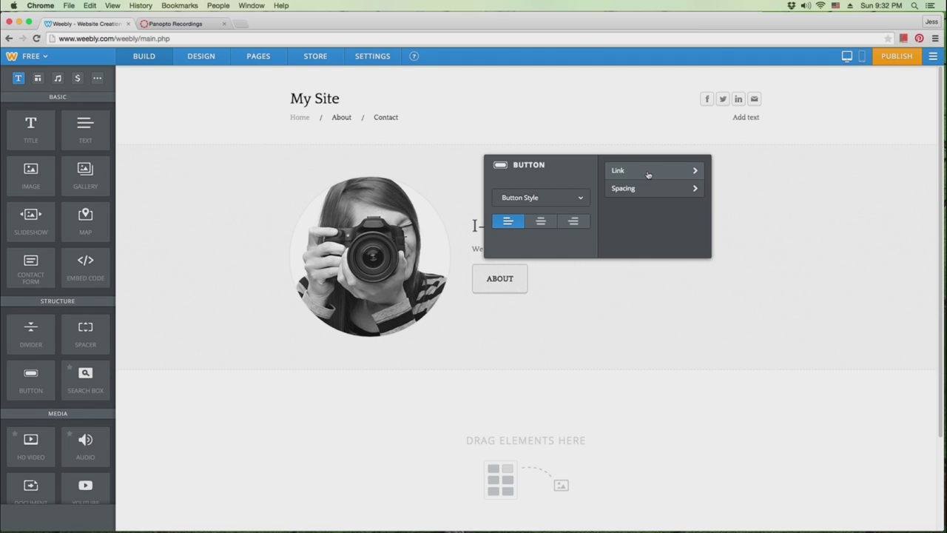
Step: Link the ABOUT button to the site's standard page About and save the link
left_click(648, 175)
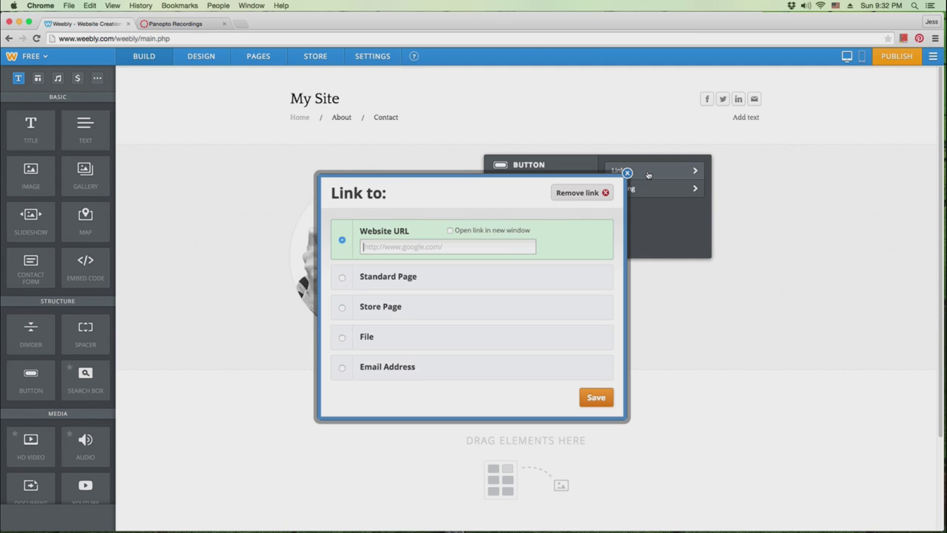
left_click(372, 278)
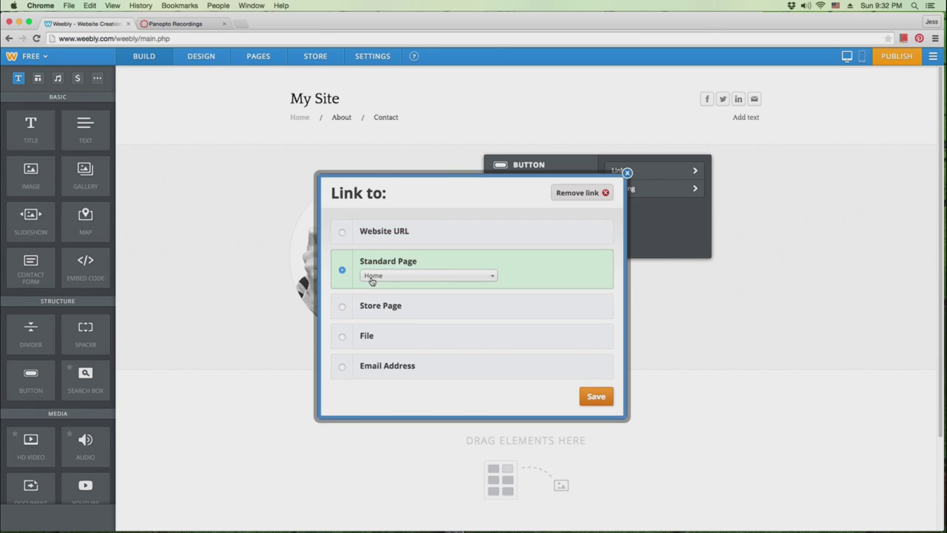
left_click(417, 276)
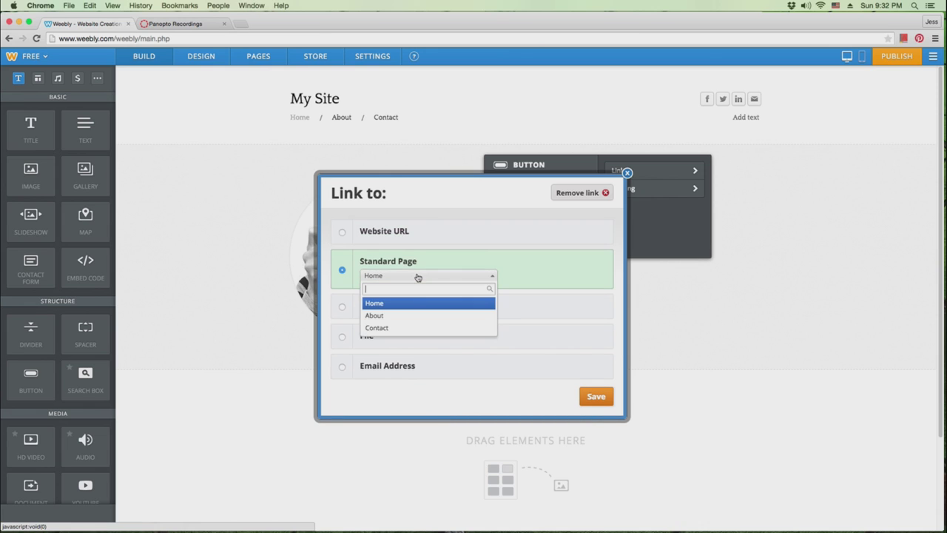
left_click(405, 317)
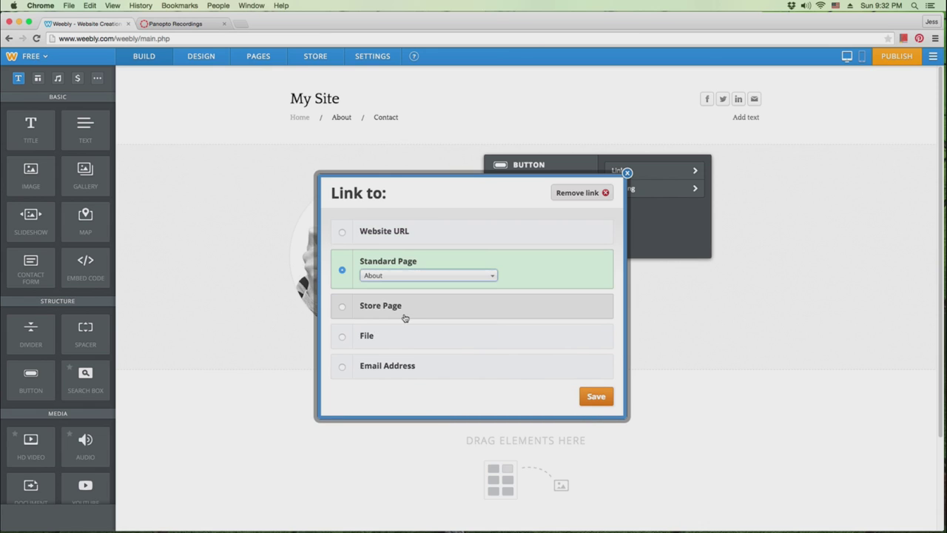
left_click(597, 398)
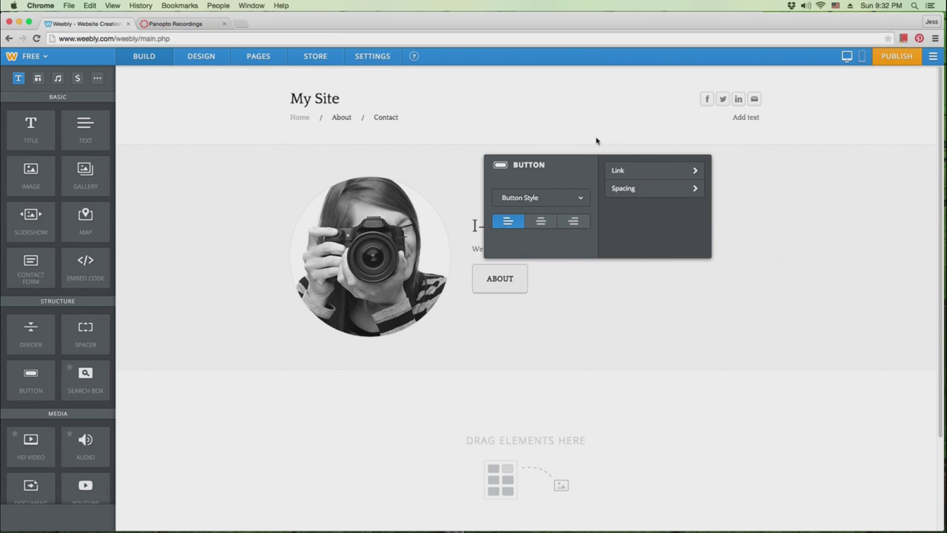
left_click(630, 332)
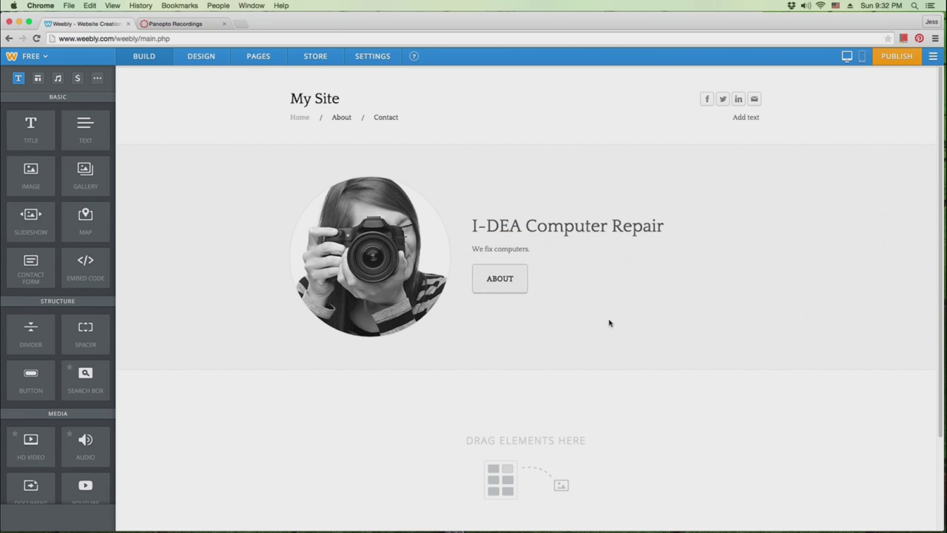
Step: Edit the round header image and search for a replacement using "computer", switching the results to free photos
mouse_move(370, 238)
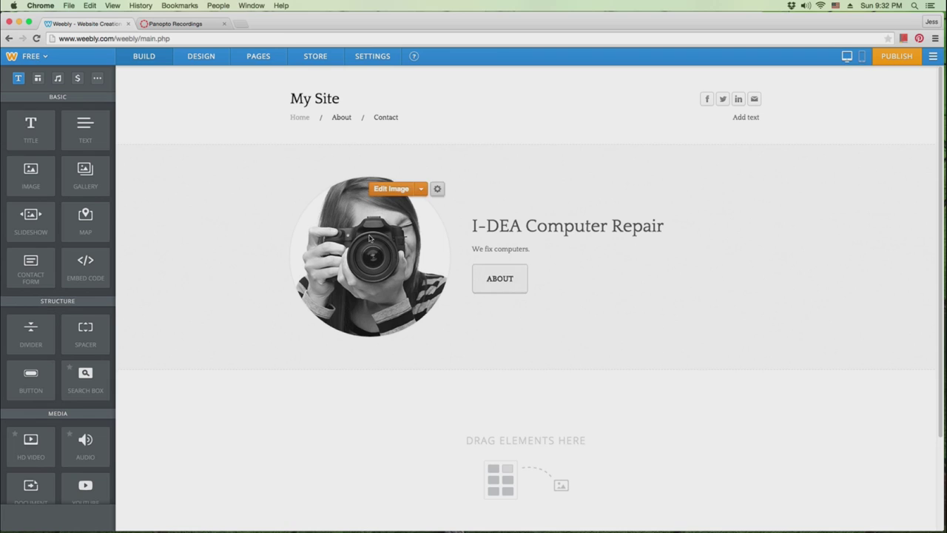
left_click(393, 191)
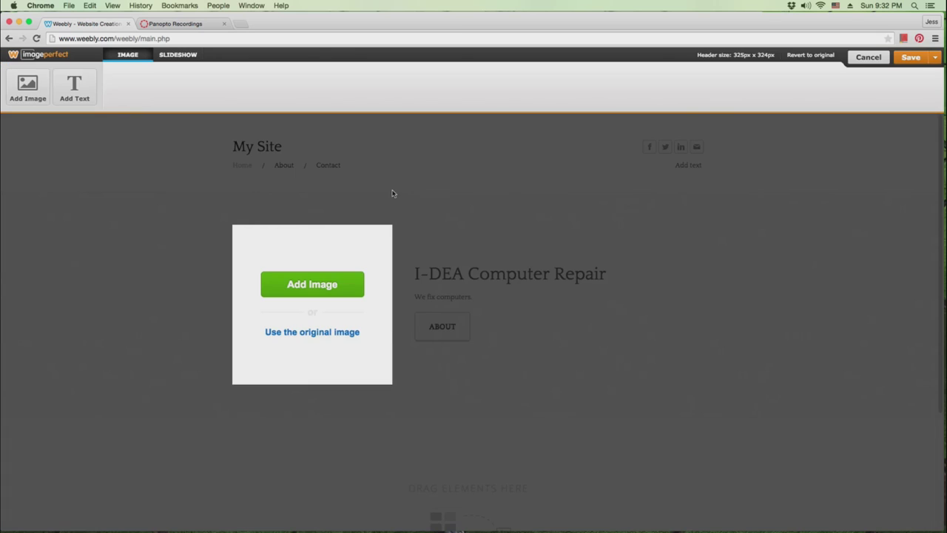
left_click(312, 287)
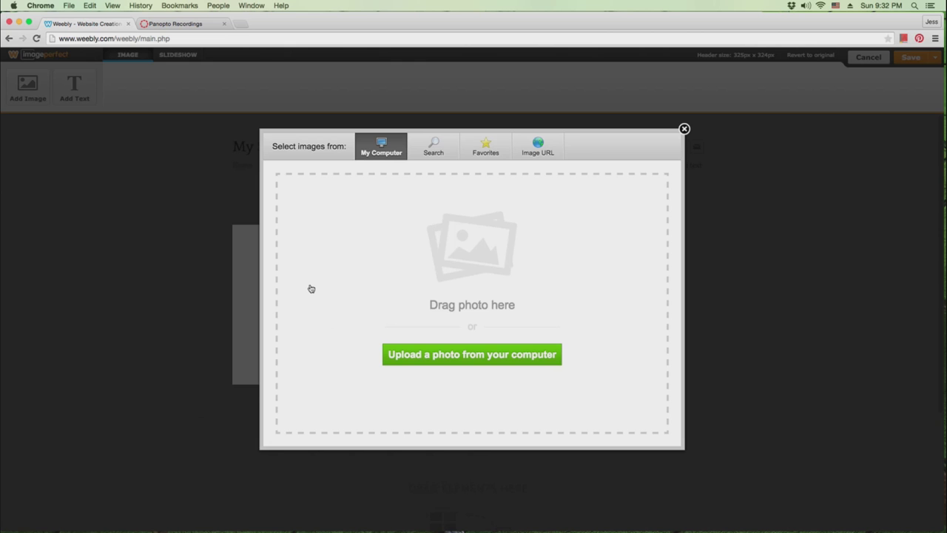
left_click(435, 151)
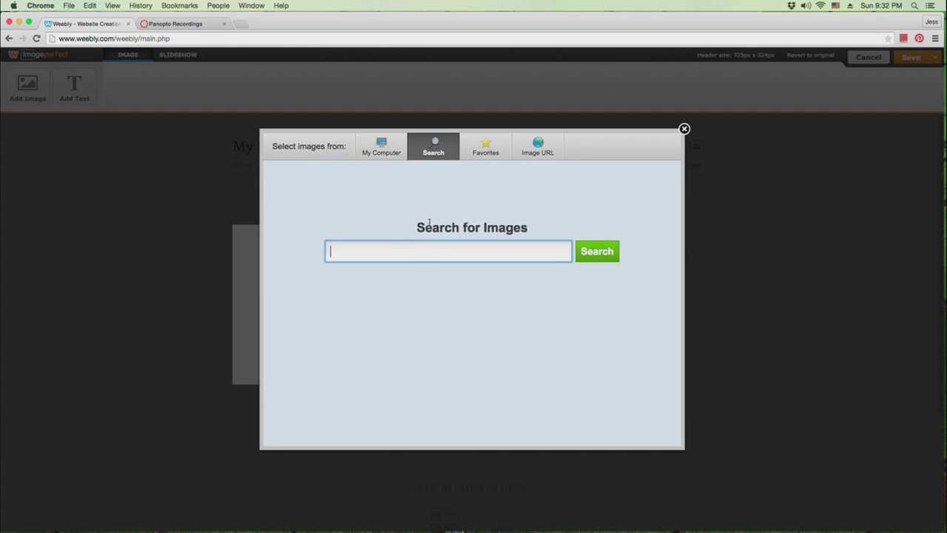
type("computer")
left_click(598, 259)
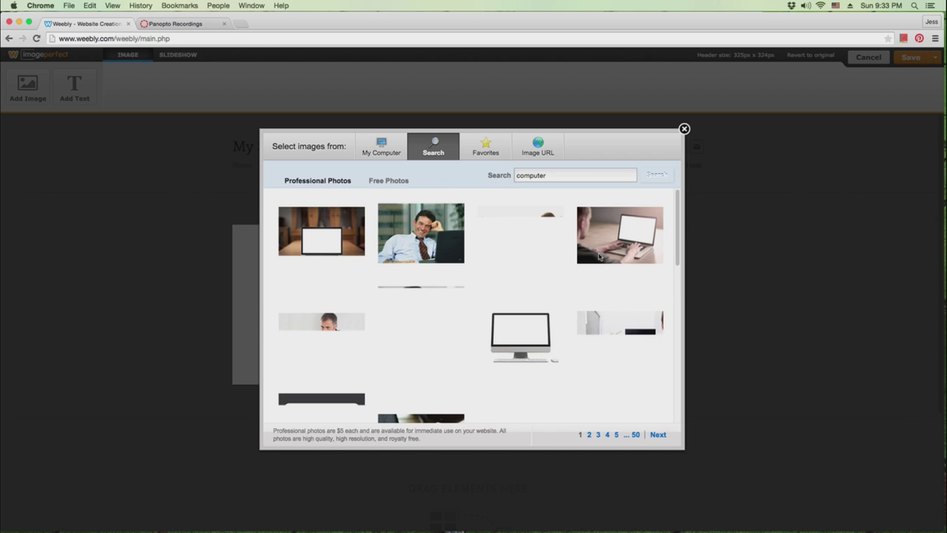
mouse_move(497, 202)
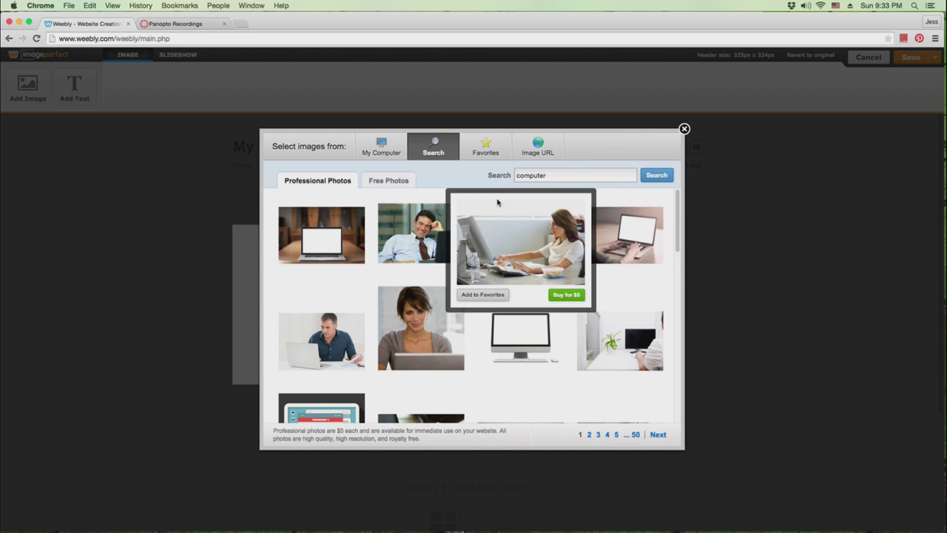
left_click(396, 184)
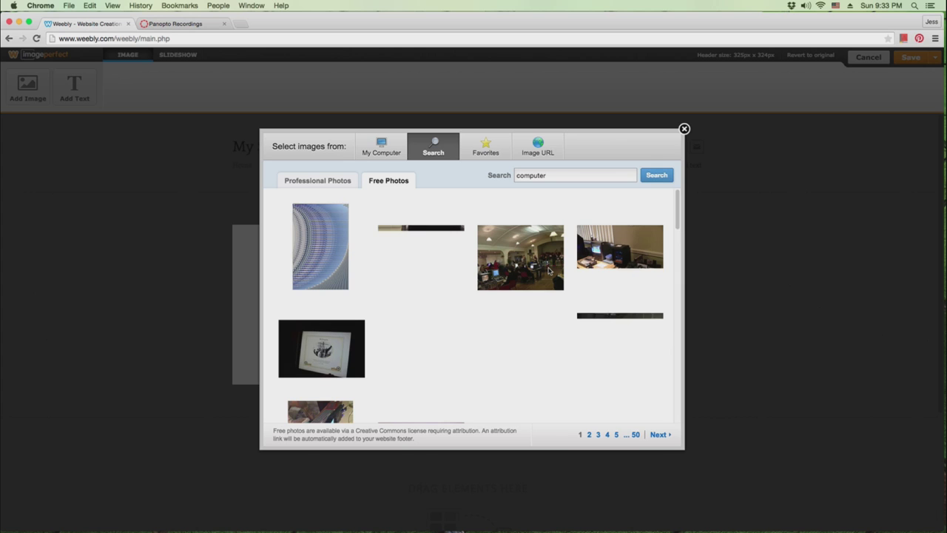
Step: Browse the first three pages of free photos for "computer" to find a suitable header image
scroll(549, 272, "down", 5)
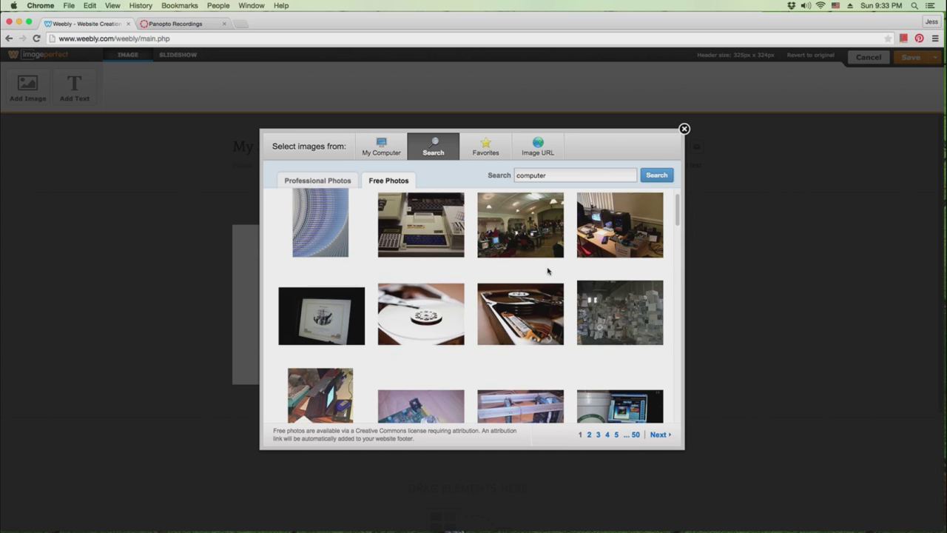
scroll(546, 271, "down", 10)
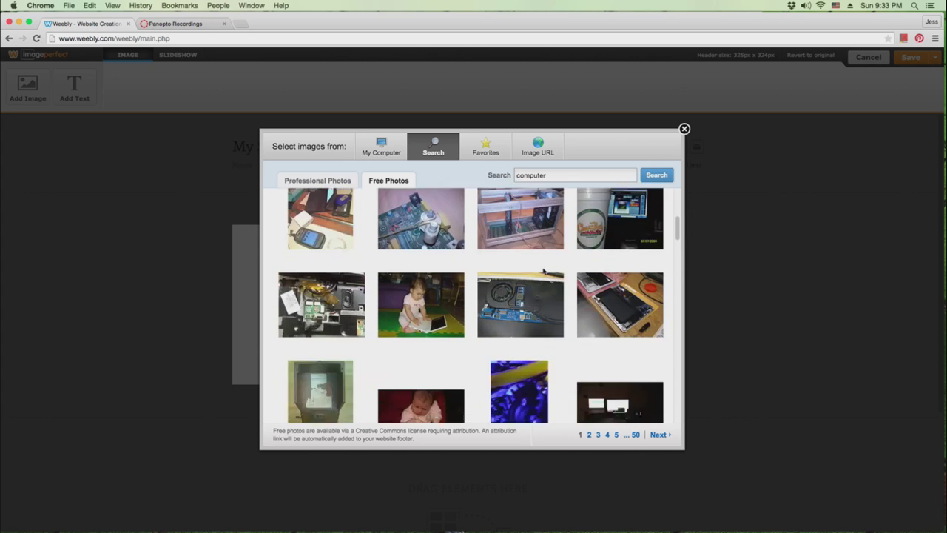
scroll(542, 274, "down", 10)
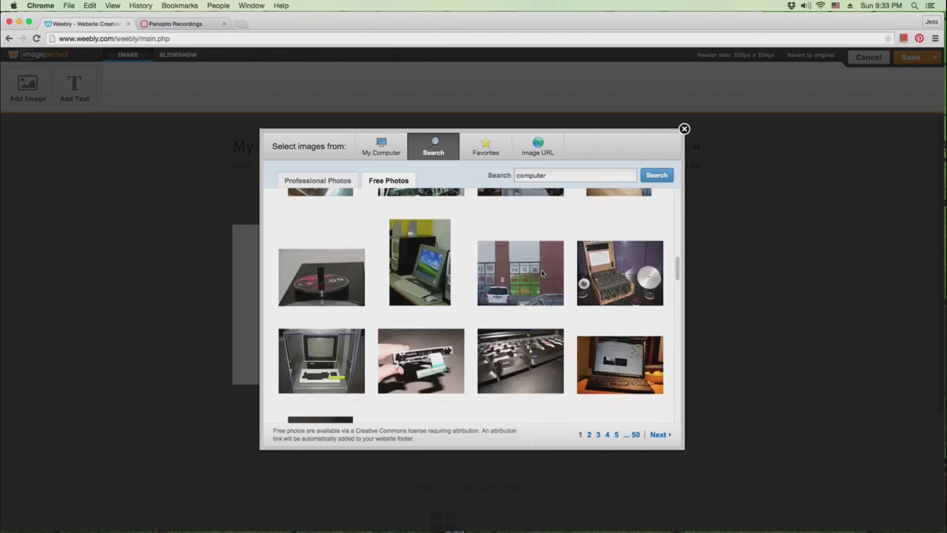
scroll(541, 274, "down", 10)
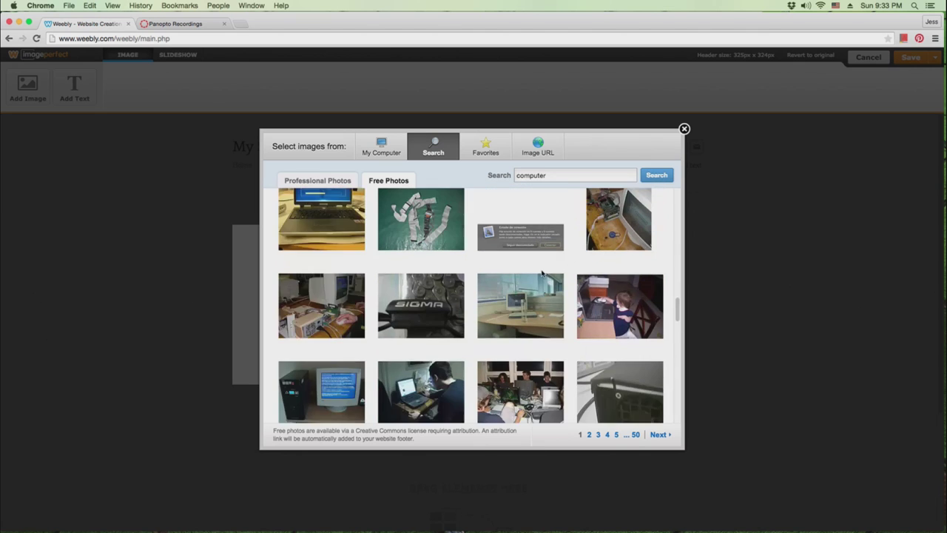
scroll(542, 273, "down", 10)
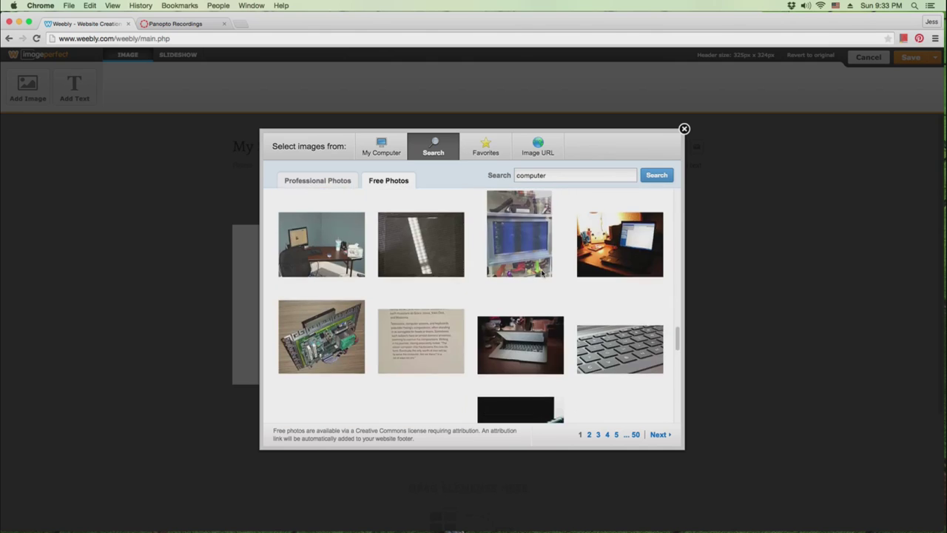
scroll(541, 274, "down", 2)
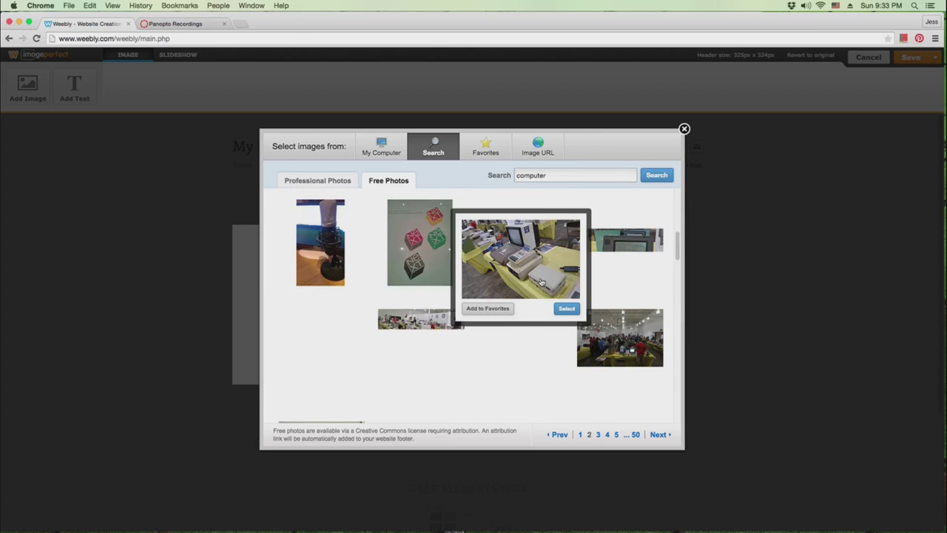
scroll(541, 282, "down", 10)
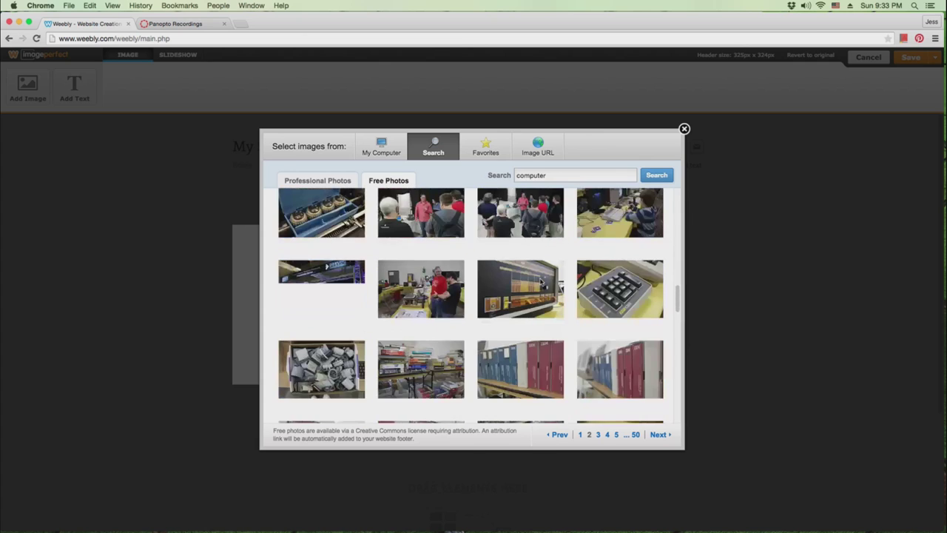
scroll(541, 282, "down", 10)
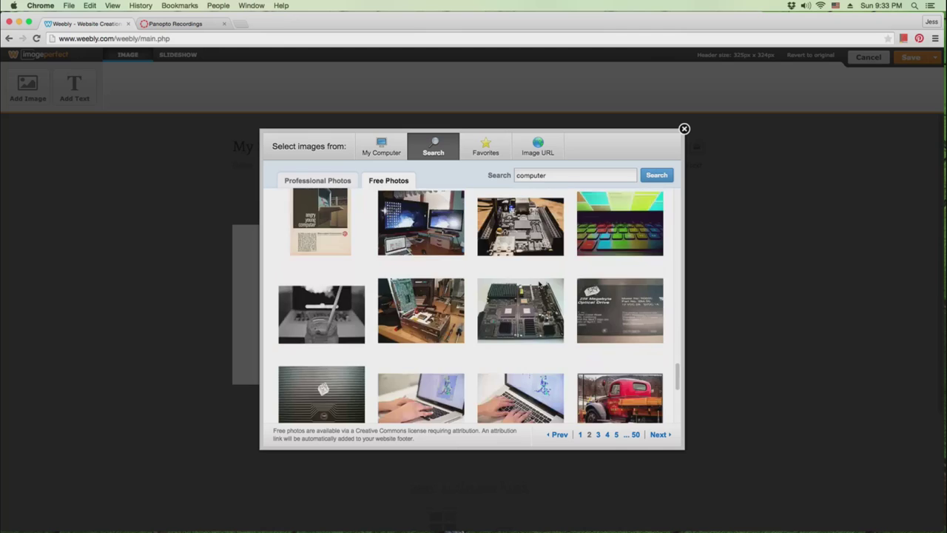
scroll(541, 286, "down", 5)
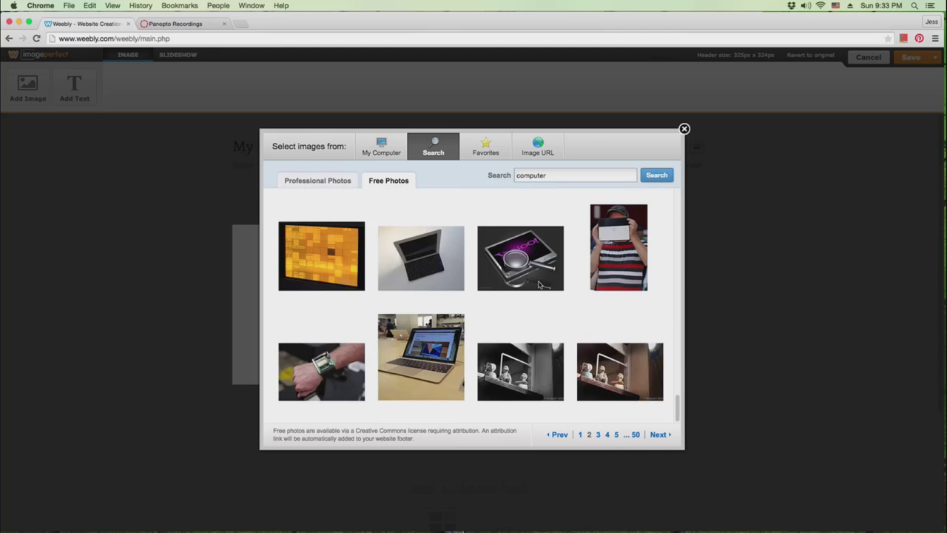
left_click(659, 435)
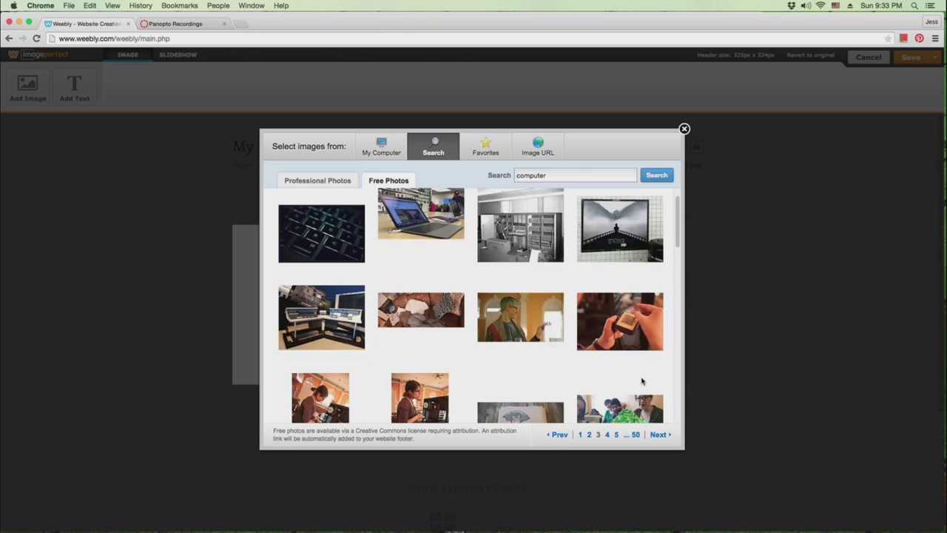
scroll(642, 381, "down", 3)
scroll(643, 382, "down", 8)
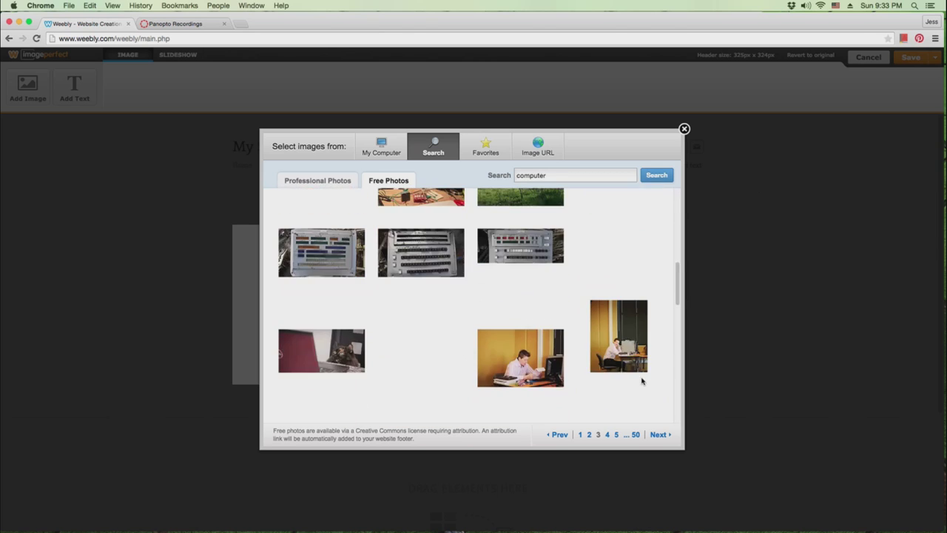
mouse_move(634, 381)
scroll(634, 381, "down", 10)
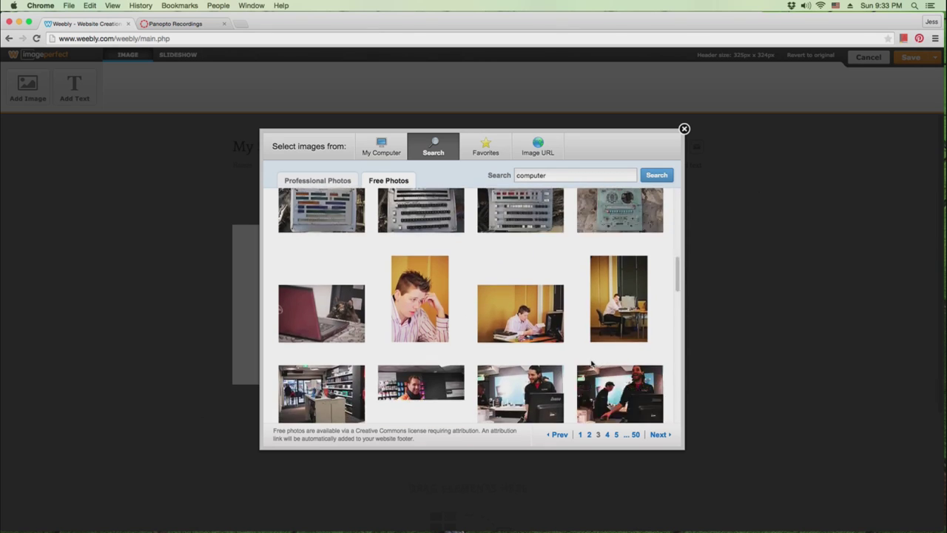
scroll(590, 364, "down", 3)
scroll(588, 363, "down", 4)
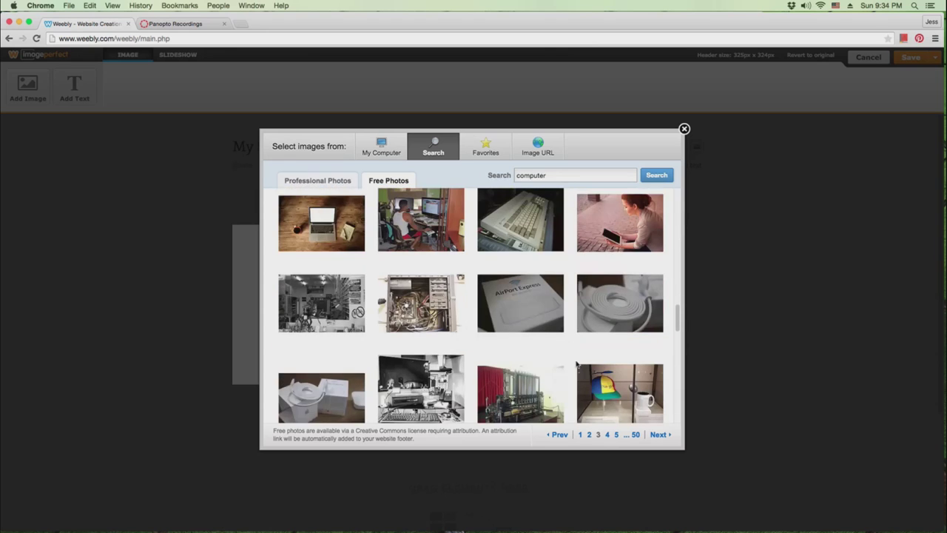
scroll(326, 296, "up", 2)
Step: Choose the photo of a laptop on a wooden desk as the round header image, confirm its placement and save the header
mouse_move(320, 278)
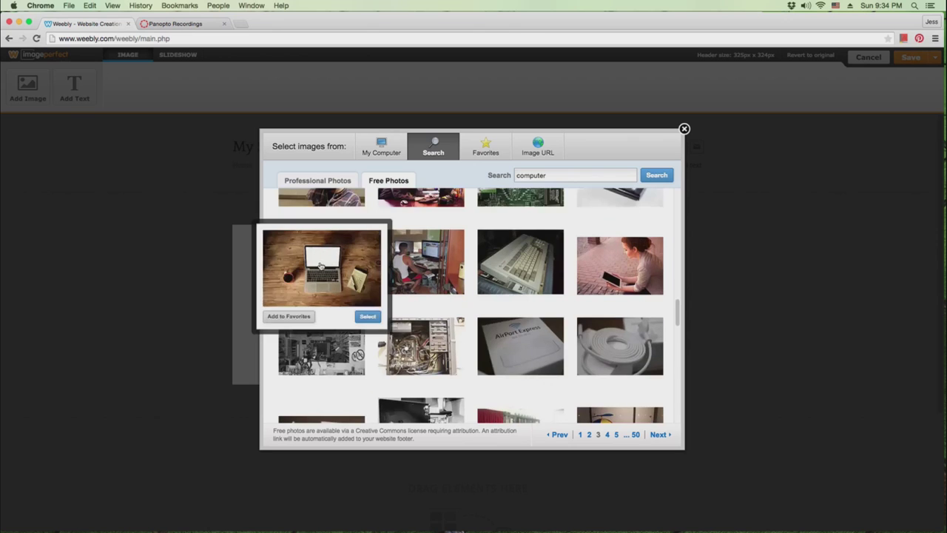
left_click(368, 317)
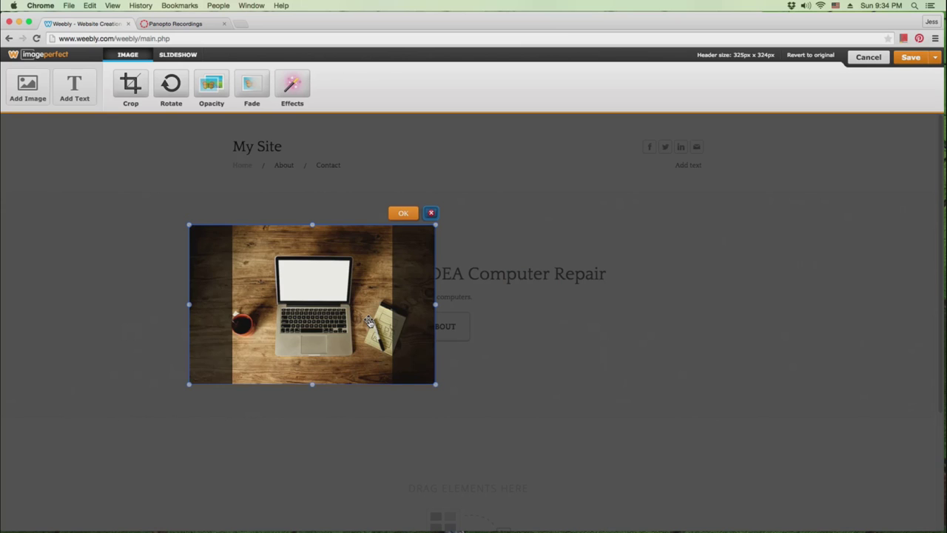
mouse_move(349, 318)
left_mouse_down()
mouse_move(330, 272)
mouse_move(335, 318)
mouse_move(349, 320)
left_mouse_up()
left_click(404, 214)
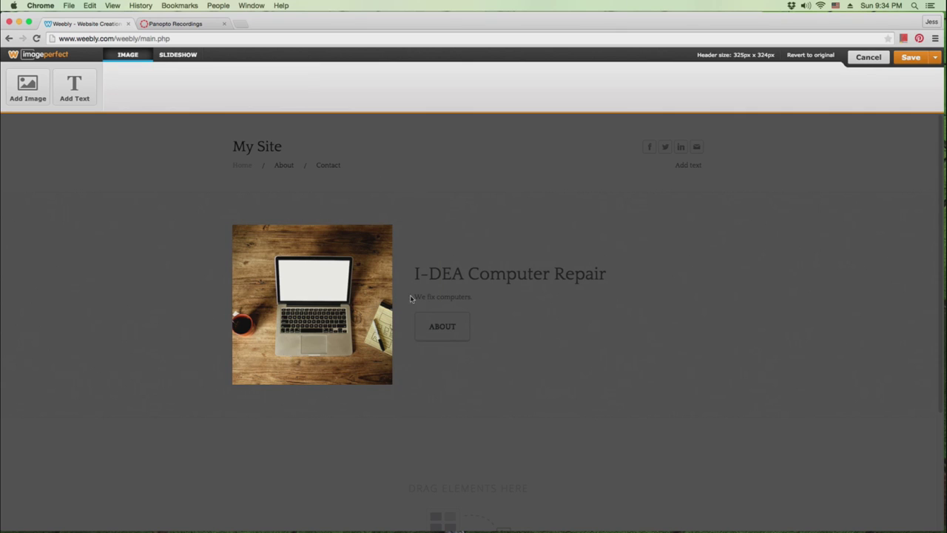
left_click(915, 59)
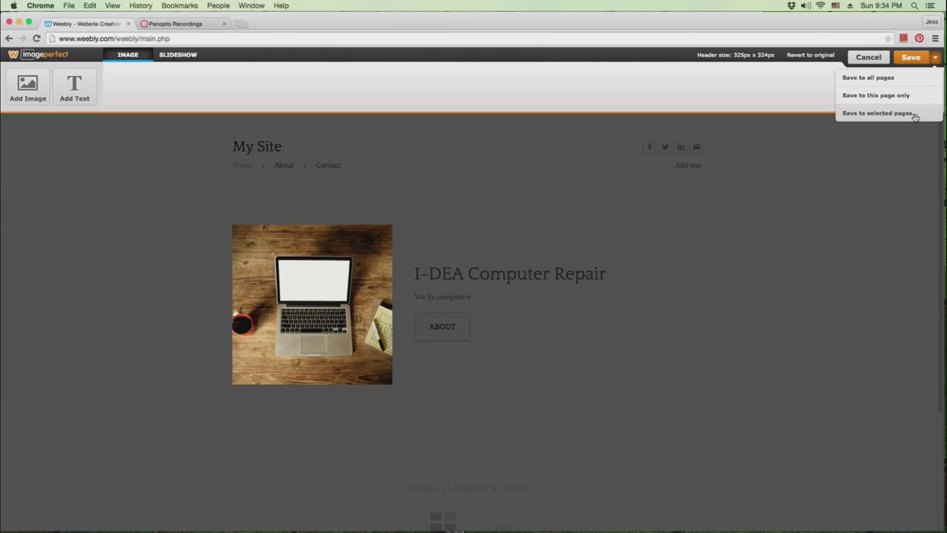
left_click(869, 78)
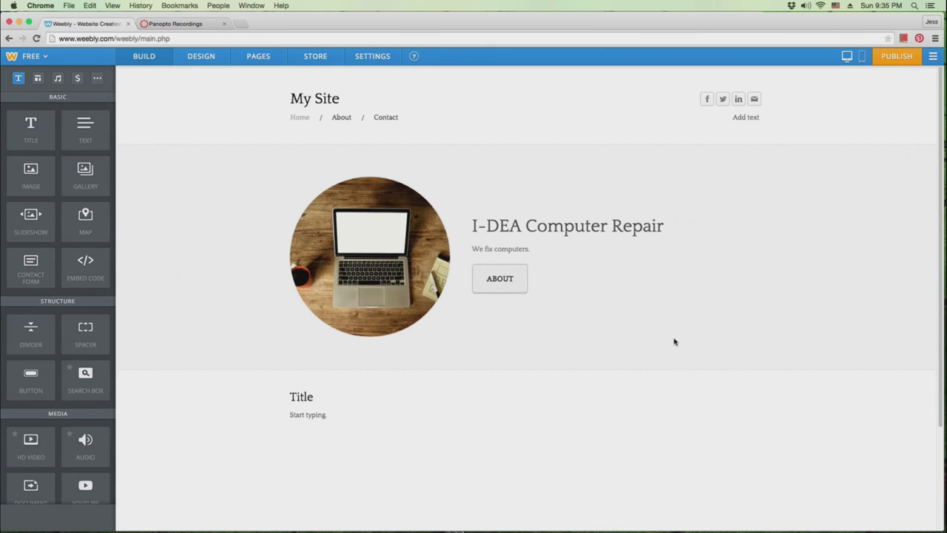
Step: Switch to the About page and bring up the photo search for replacing its header image
left_click(338, 118)
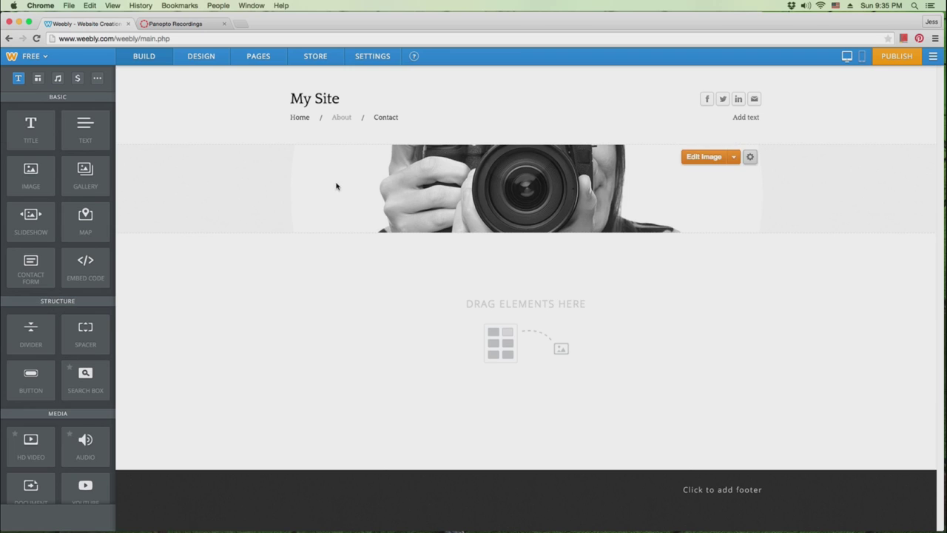
mouse_move(678, 163)
left_click(698, 159)
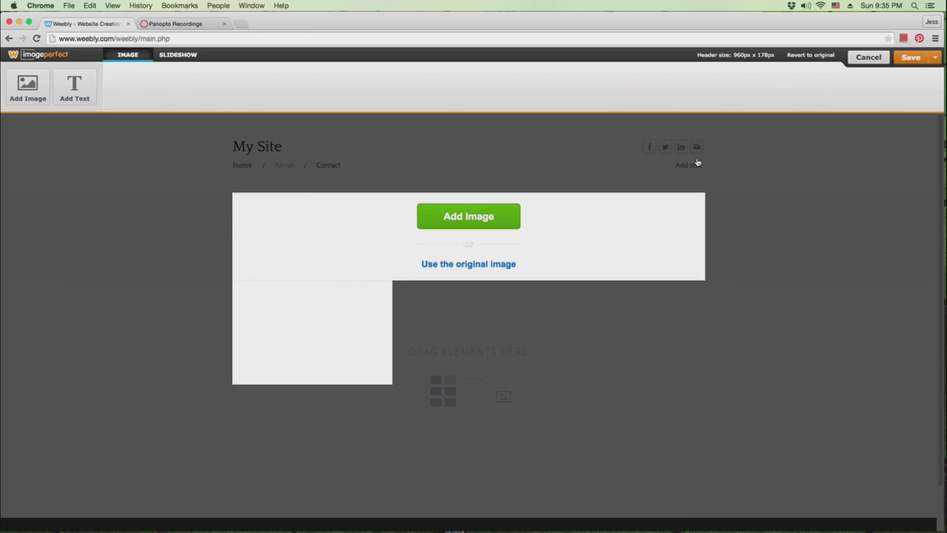
left_click(447, 219)
left_click(438, 154)
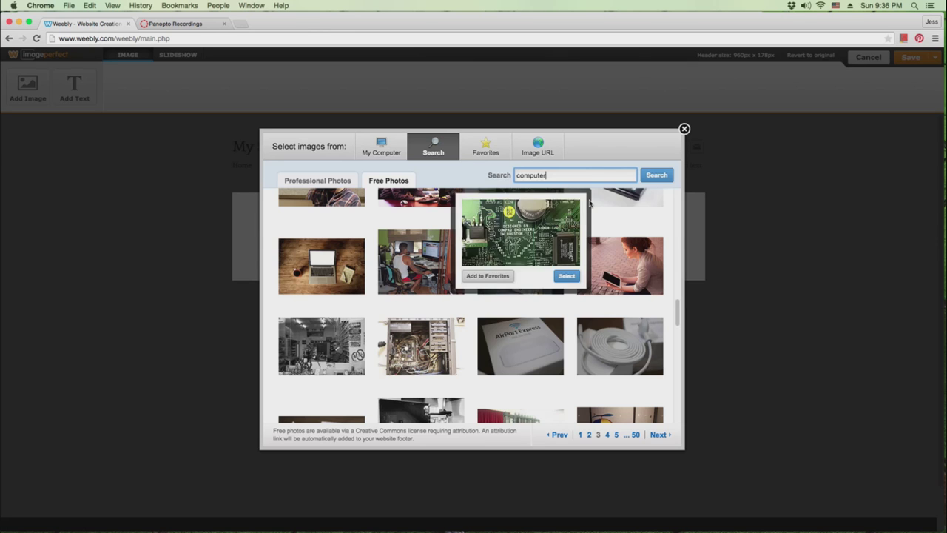
Step: Use the green circuit board photo as the About page's header image, confirm its placement and save it to this page only
scroll(639, 237, "up", 1)
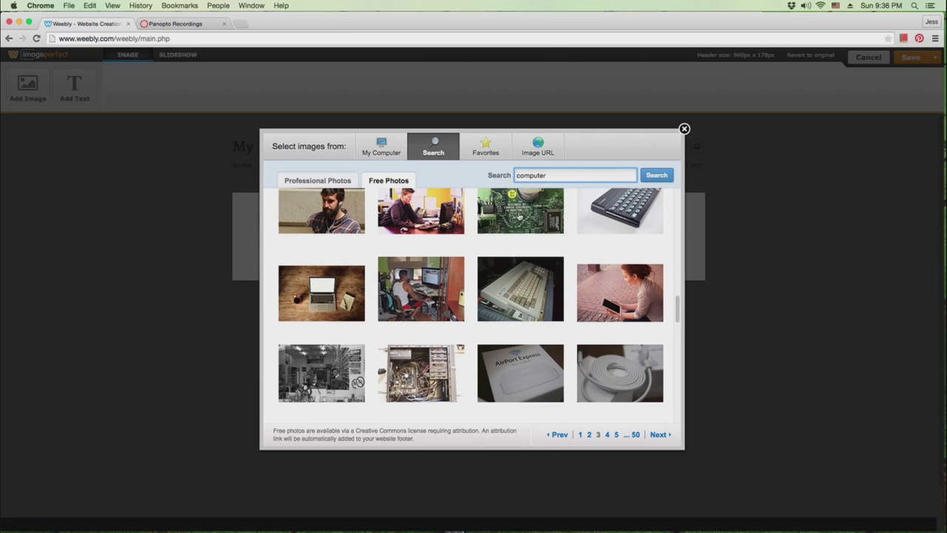
left_click(567, 276)
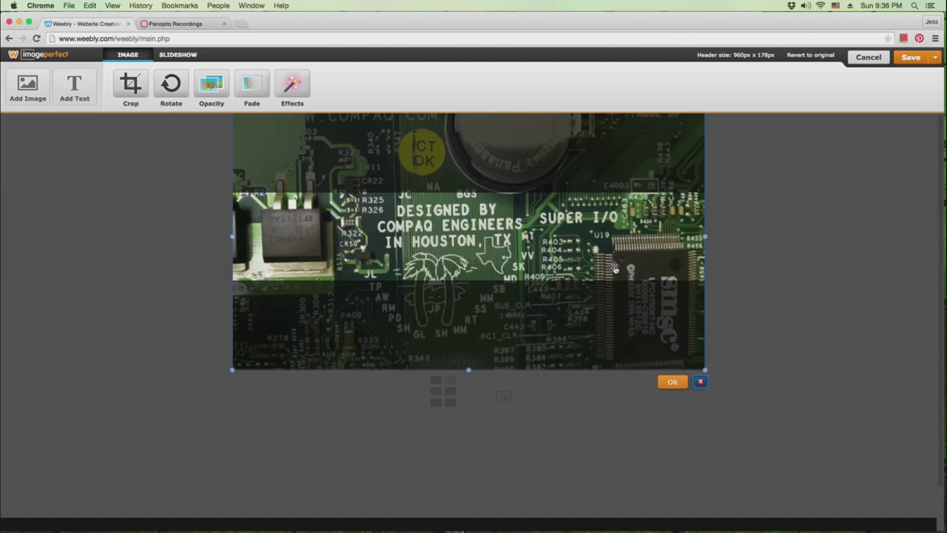
left_click(672, 382)
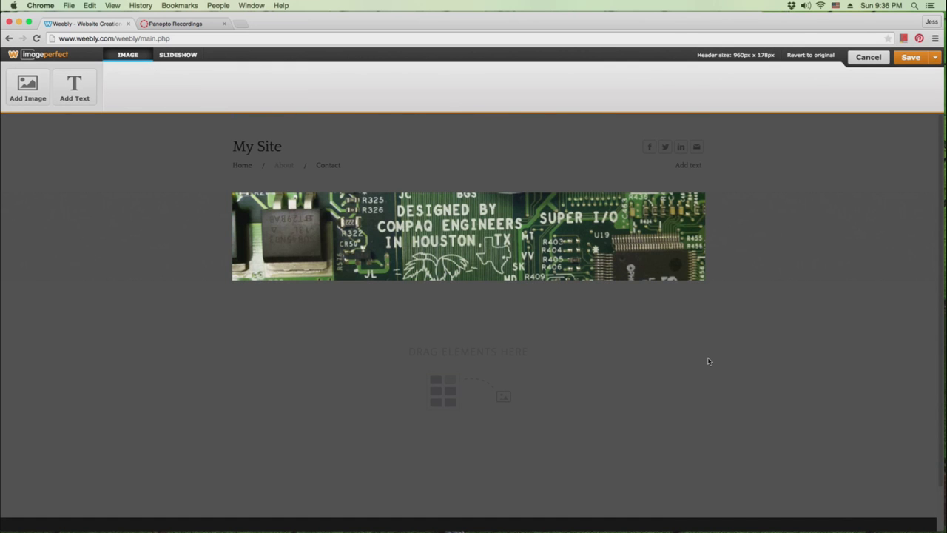
left_click(935, 57)
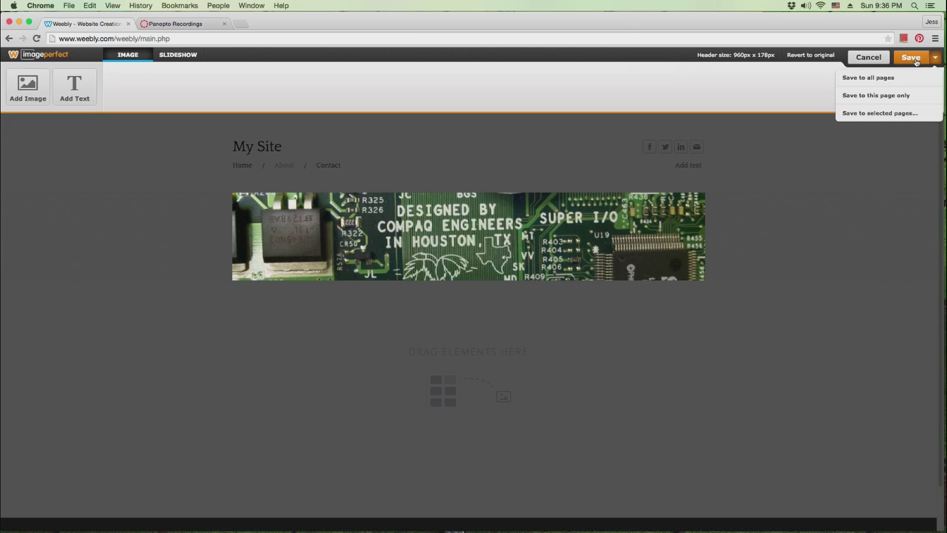
left_click(899, 95)
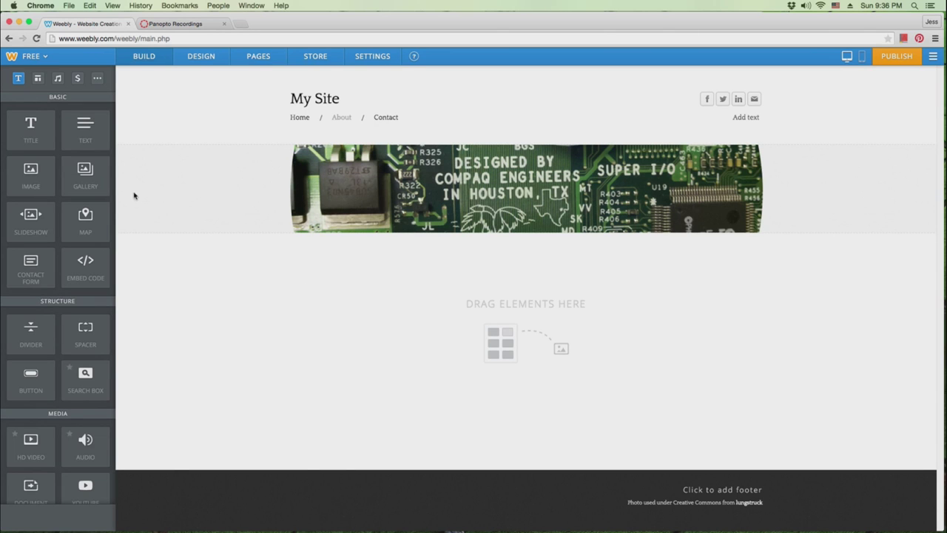
Step: Add a title reading "About I-DEA Computer Repair" below the header and place an empty text element beneath it
left_click_drag(42, 129, 339, 276)
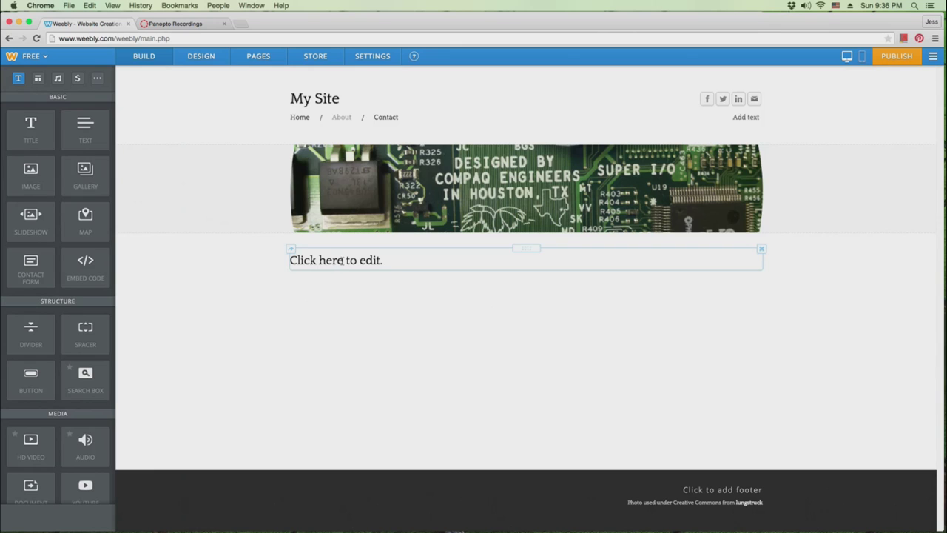
left_click(343, 261)
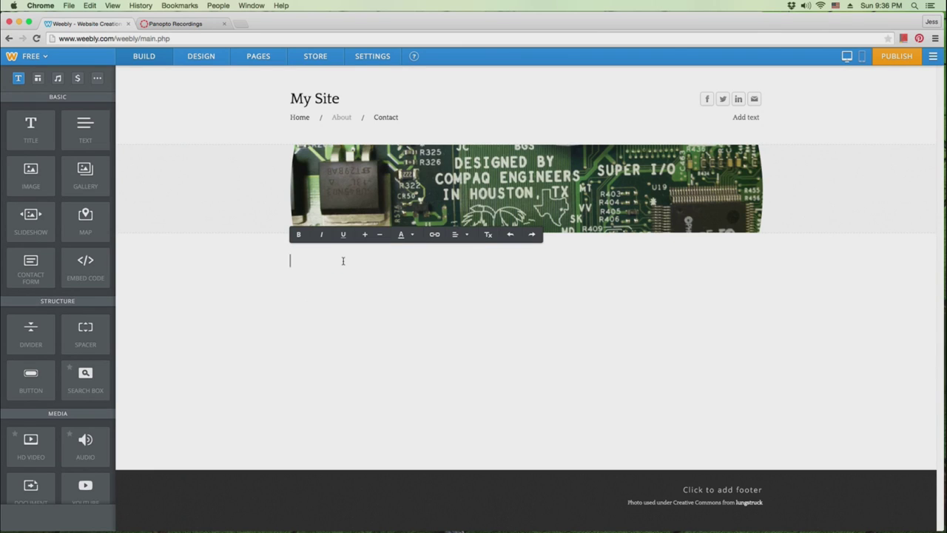
type("About I-DEA Computer Repair")
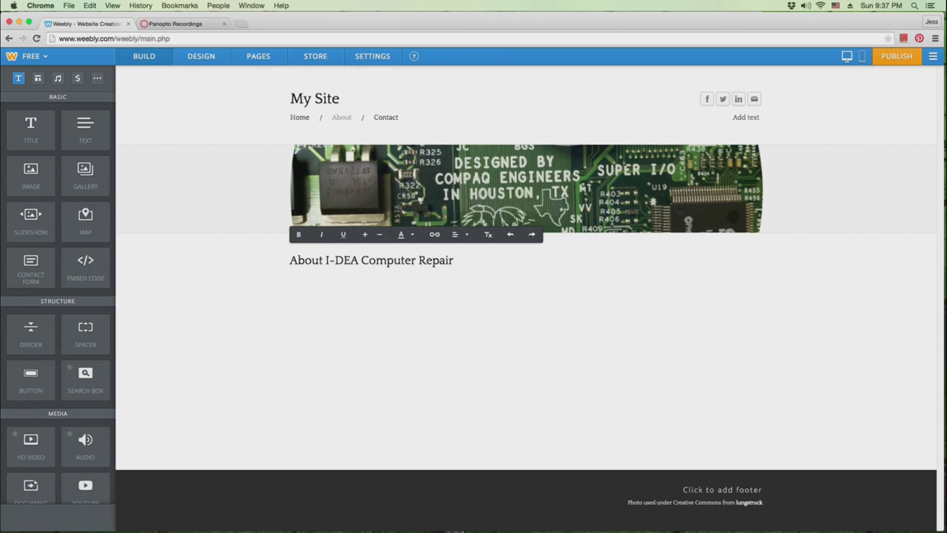
left_click(537, 315)
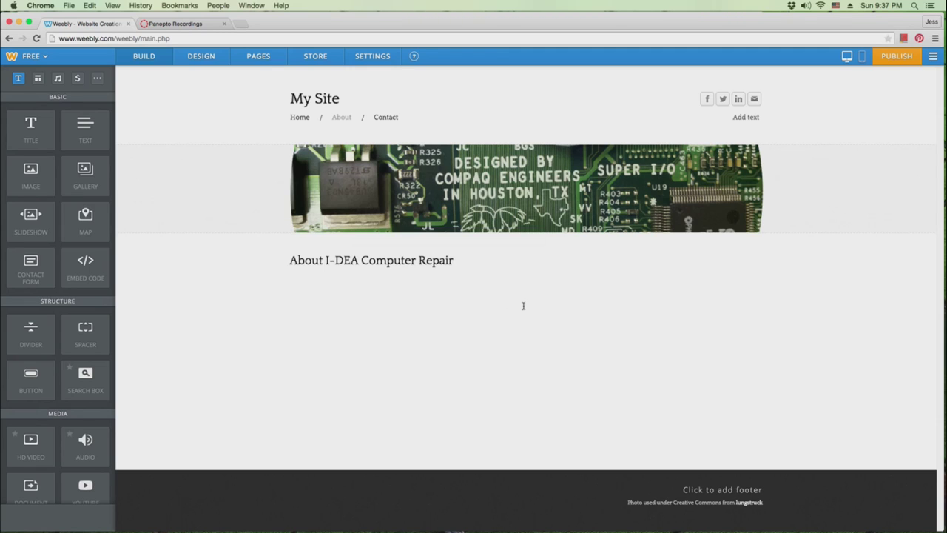
left_click_drag(85, 130, 321, 319)
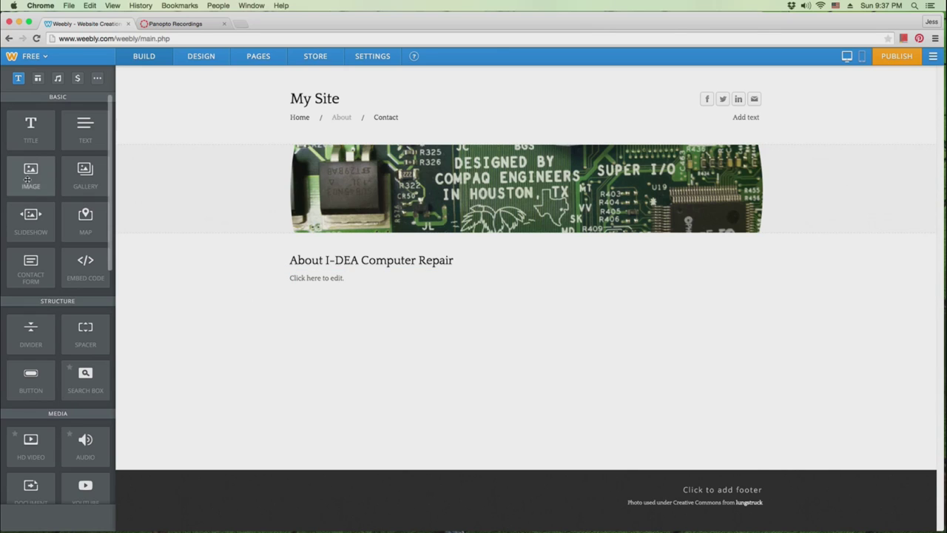
Step: Place an image element beneath the text element on the About page and delete it again
left_click_drag(30, 179, 283, 338)
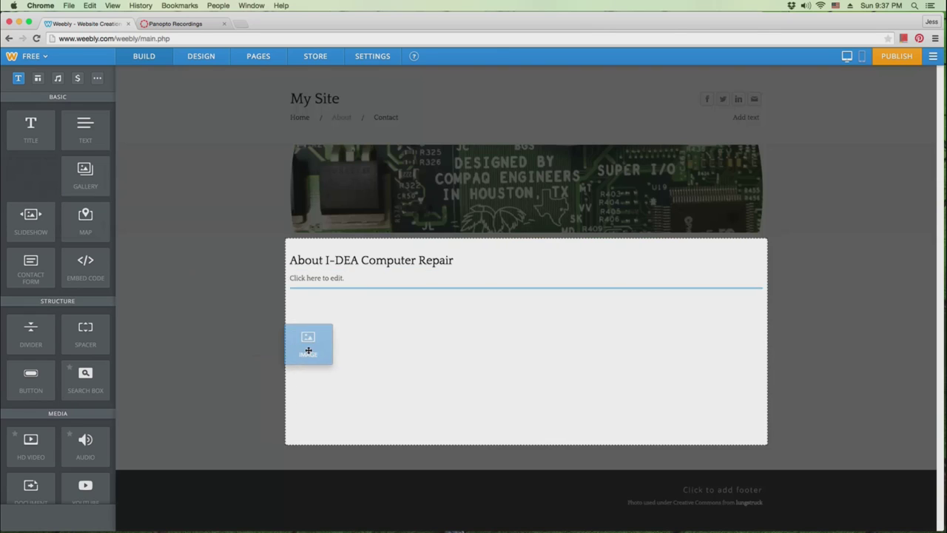
left_click_drag(309, 350, 321, 351)
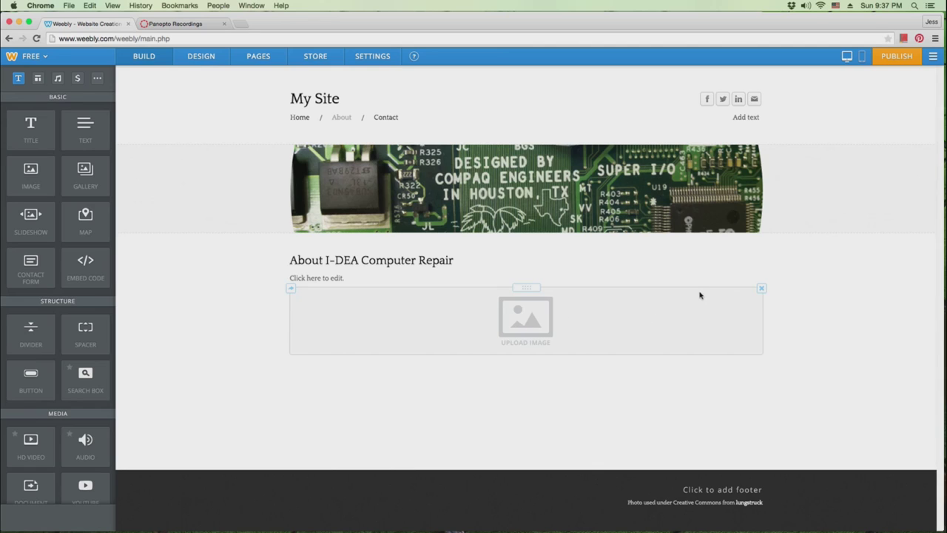
left_click(762, 289)
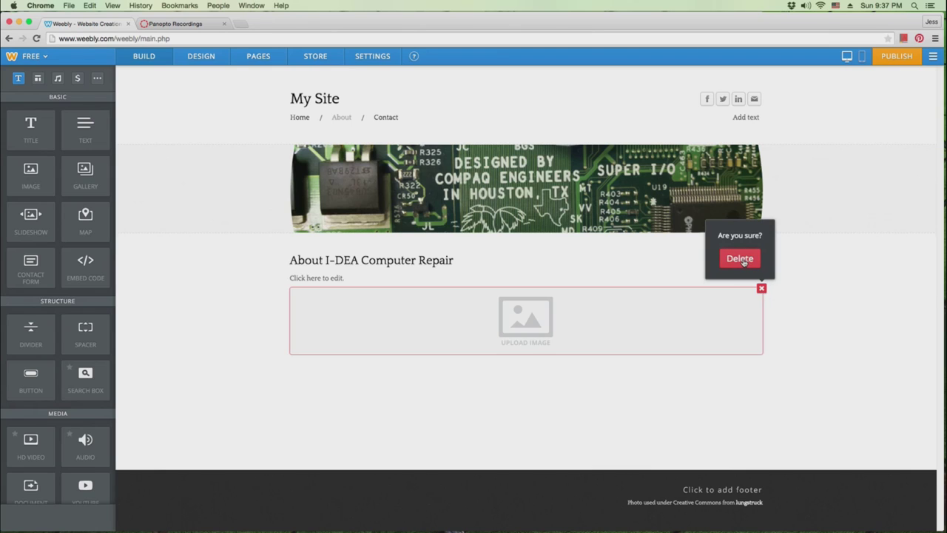
left_click(740, 259)
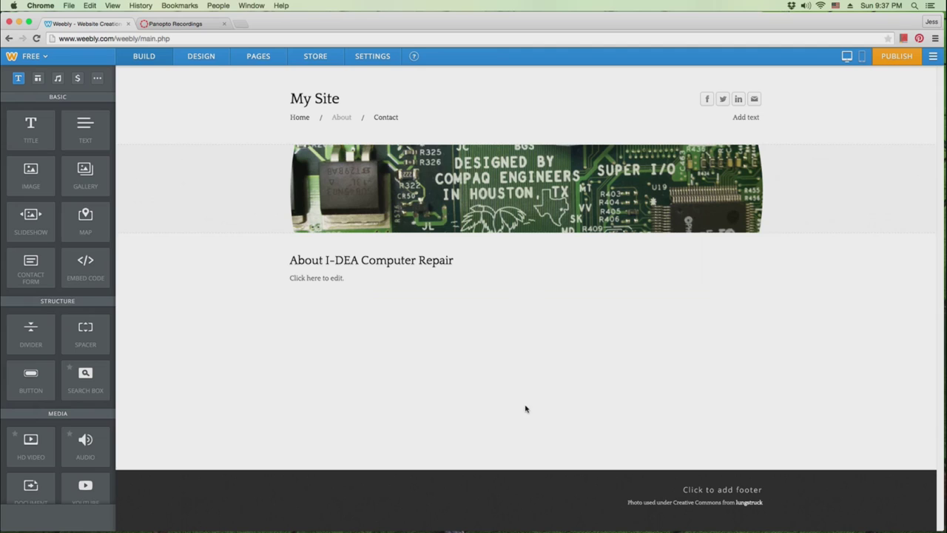
Step: Switch to the Contact page and place a contact form in its empty content area
left_click(393, 118)
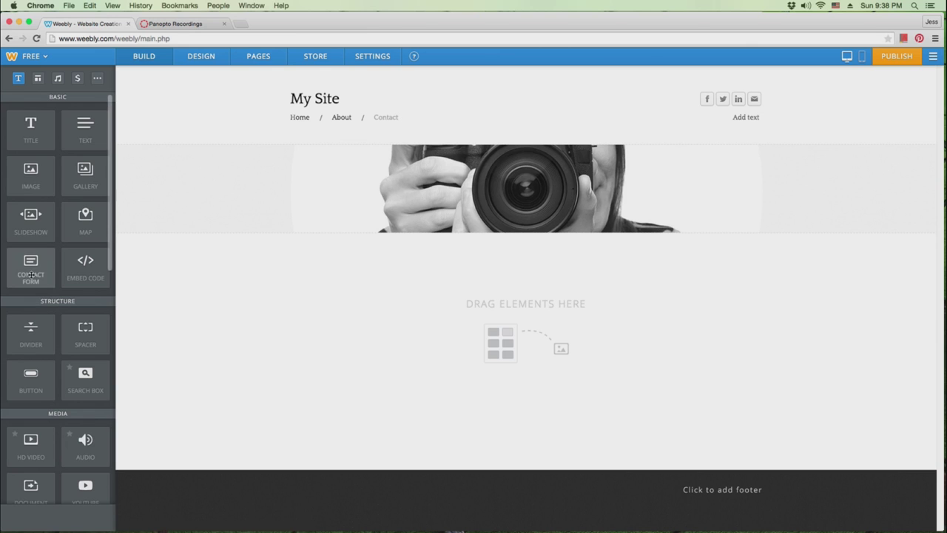
left_click_drag(29, 271, 353, 304)
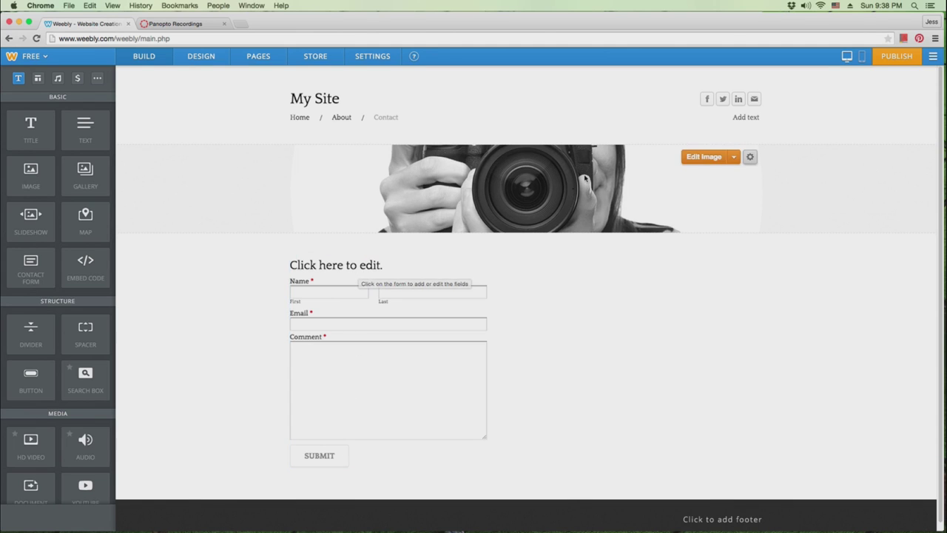
Step: Replace the Contact page's header image with the free photo of the black ZX Spectrum keyboard, confirm its placement and save it
left_click(716, 160)
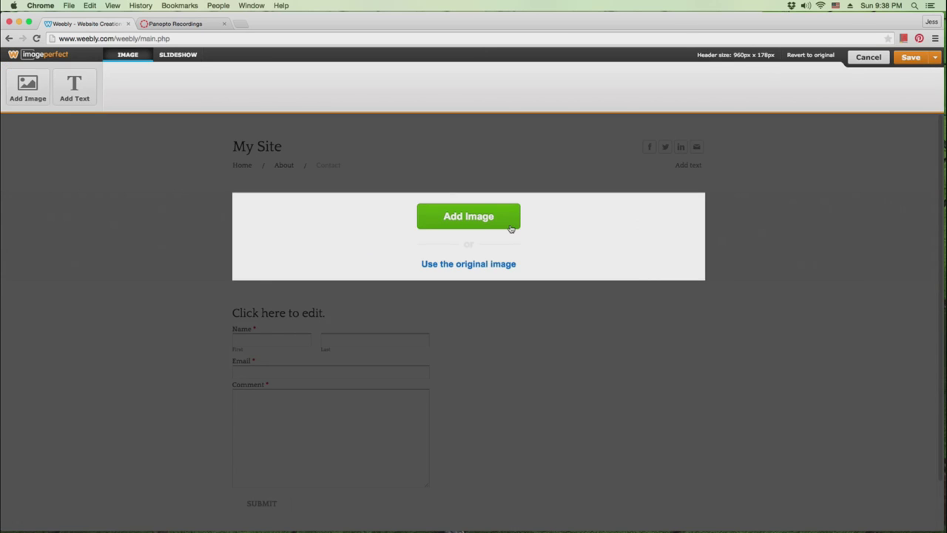
left_click(489, 217)
left_click(434, 147)
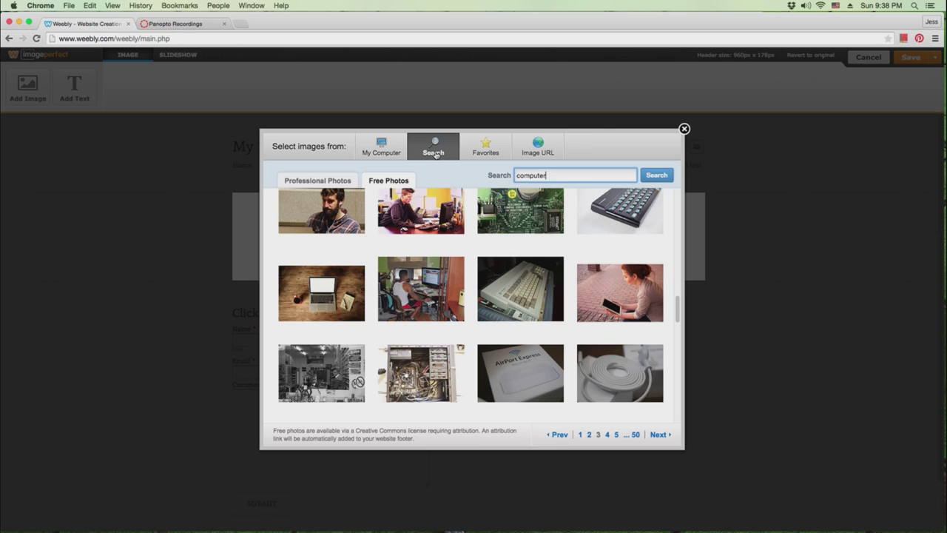
left_click(633, 217)
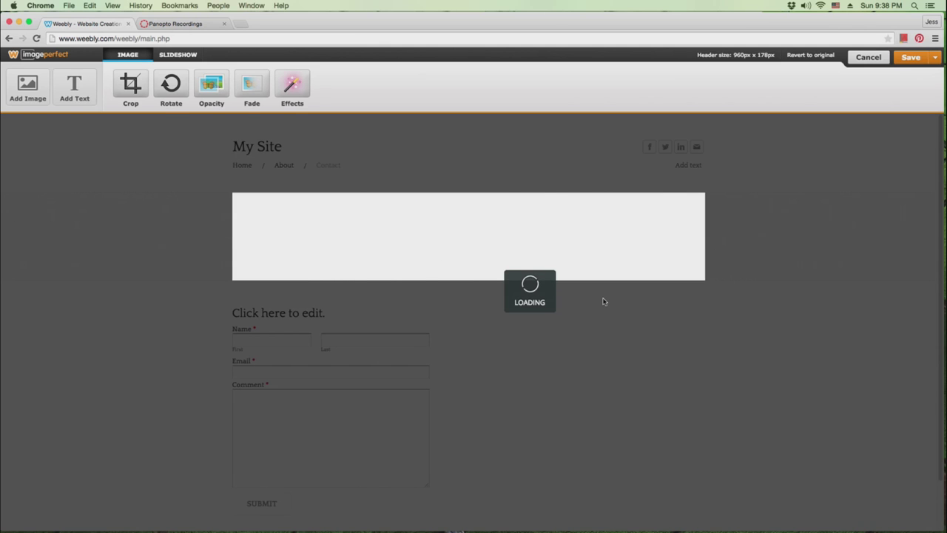
left_click(672, 408)
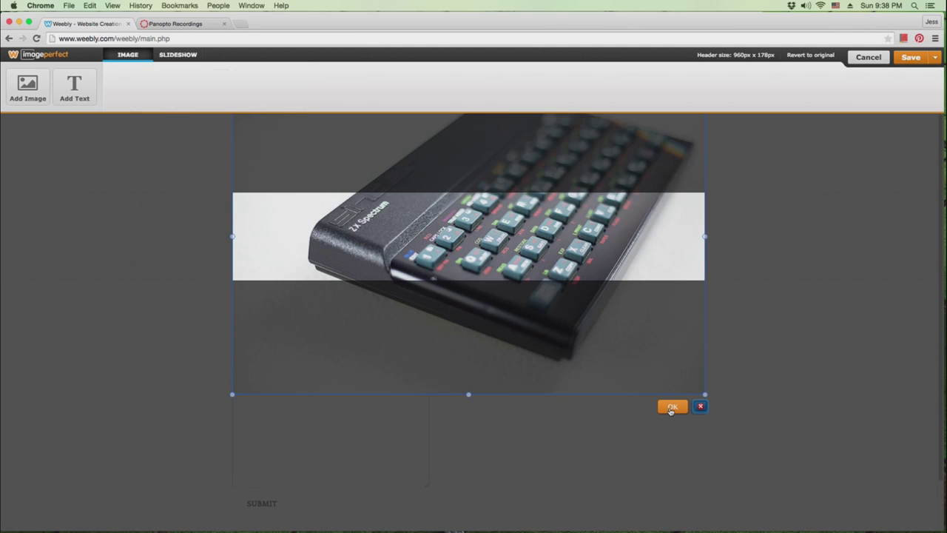
left_click(935, 57)
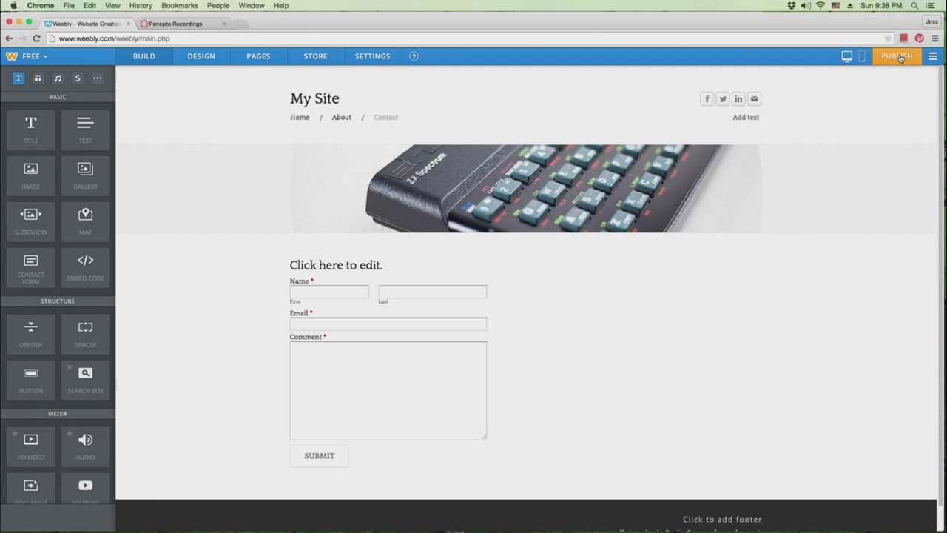
Step: Publish the website using the Weebly subdomain projectideacomputerrepair.weebly.com
left_click(900, 57)
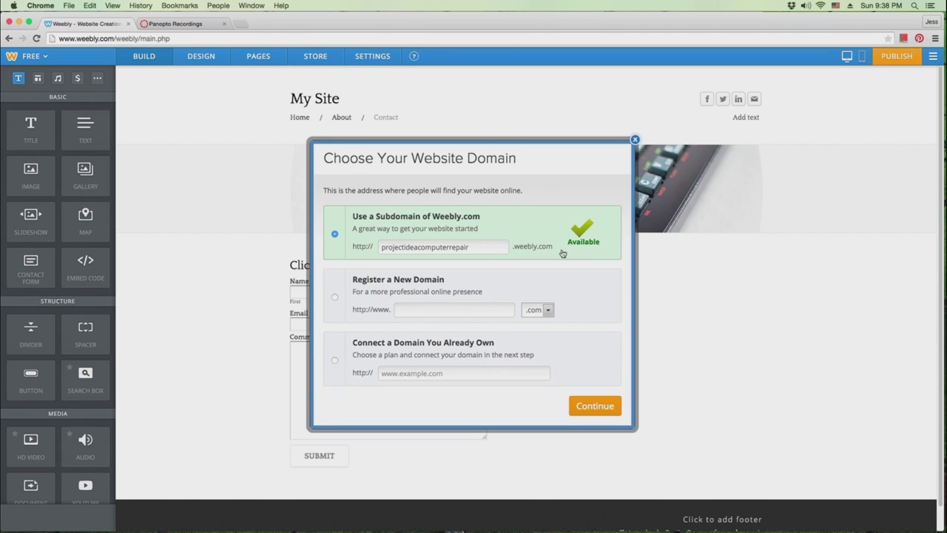
left_click(592, 406)
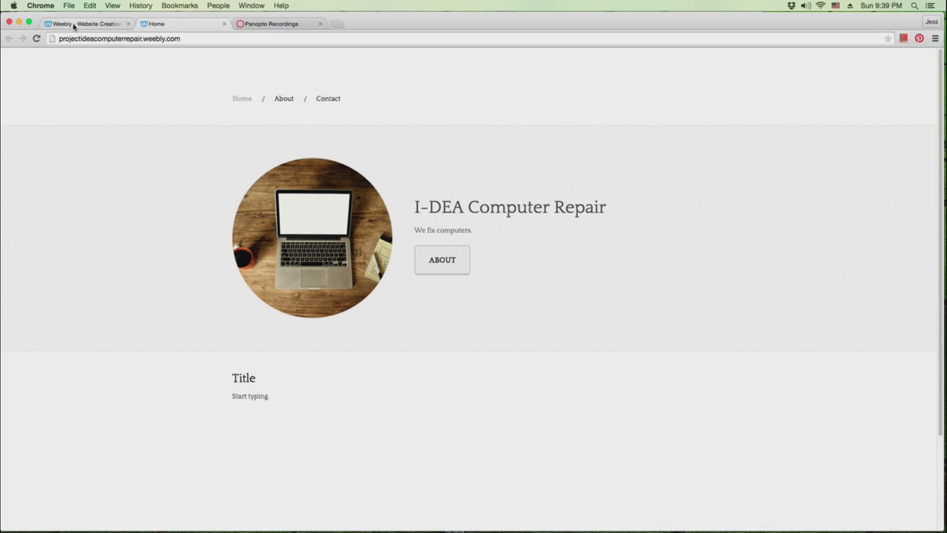
Step: Return from the published site to the Weebly editor, dismiss the publishing confirmation and open the Home page for editing
left_click(74, 27)
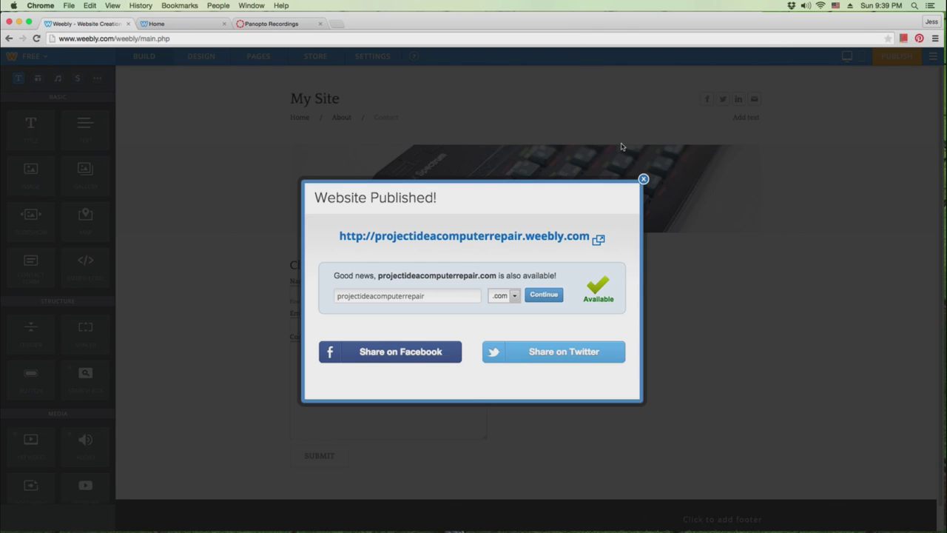
left_click(643, 180)
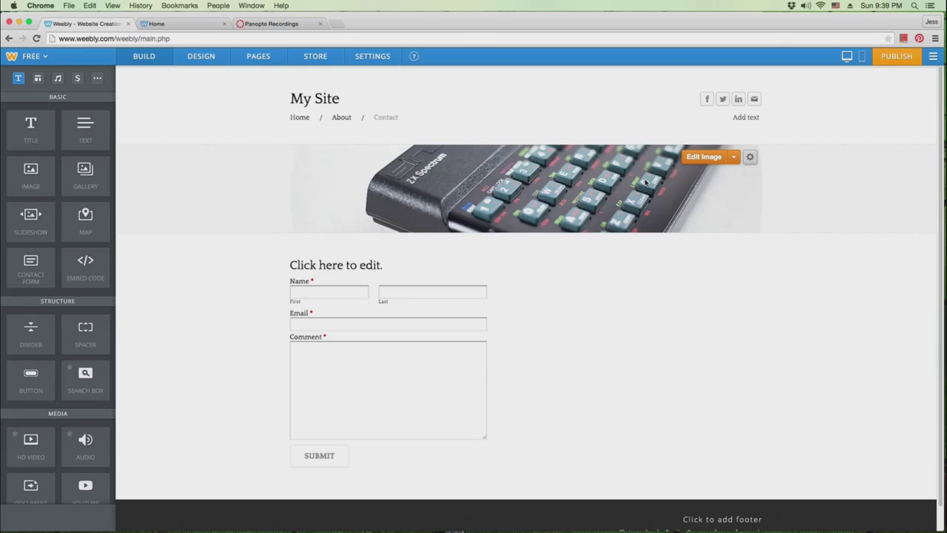
left_click(300, 118)
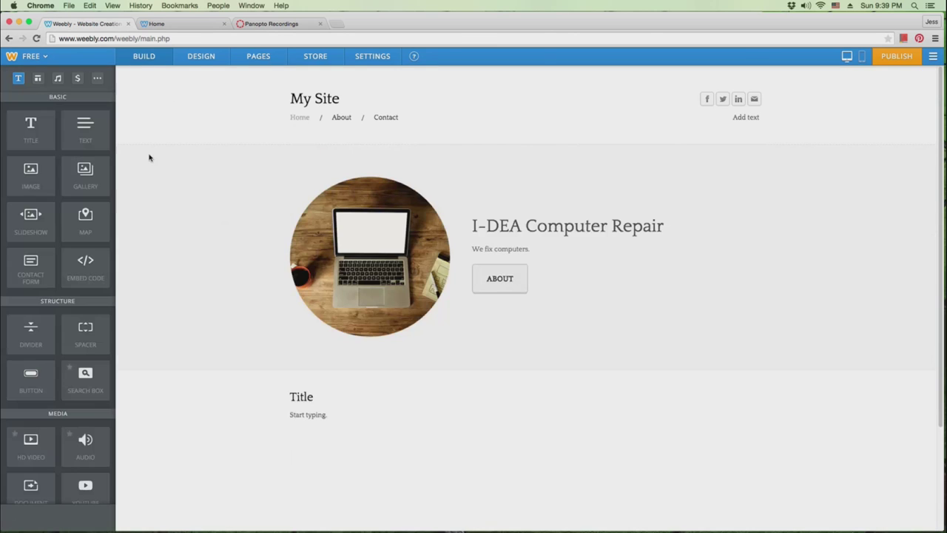